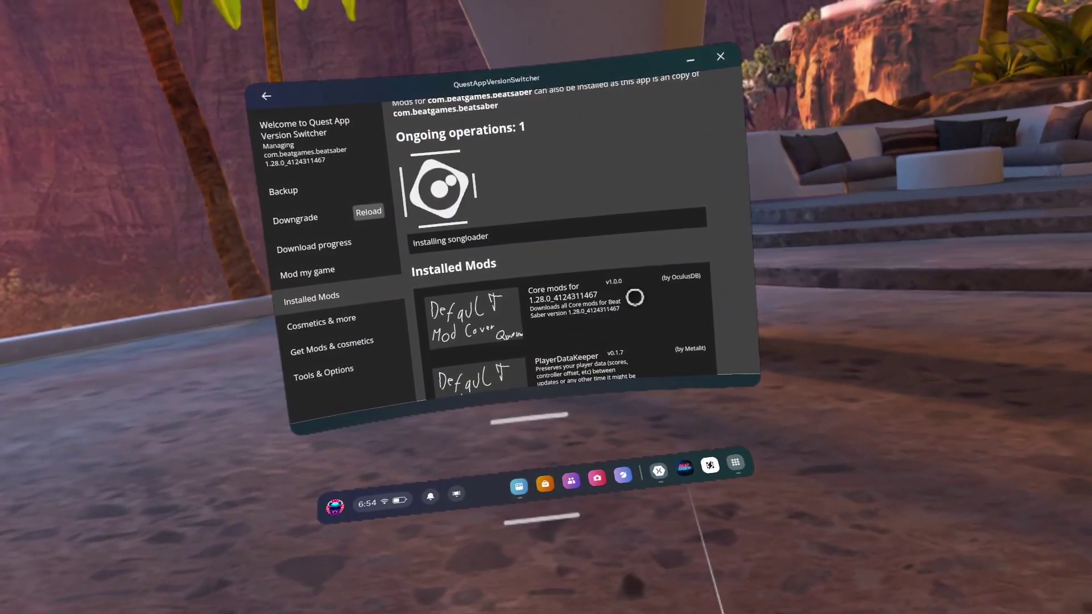
Switch on PinkCore, SongDownloader, PlaylistCore and PlaylistManager in the Installed Mods list
{"action": "scroll", "coordinate": [647, 306], "scroll_direction": "down", "scroll_amount": 3}
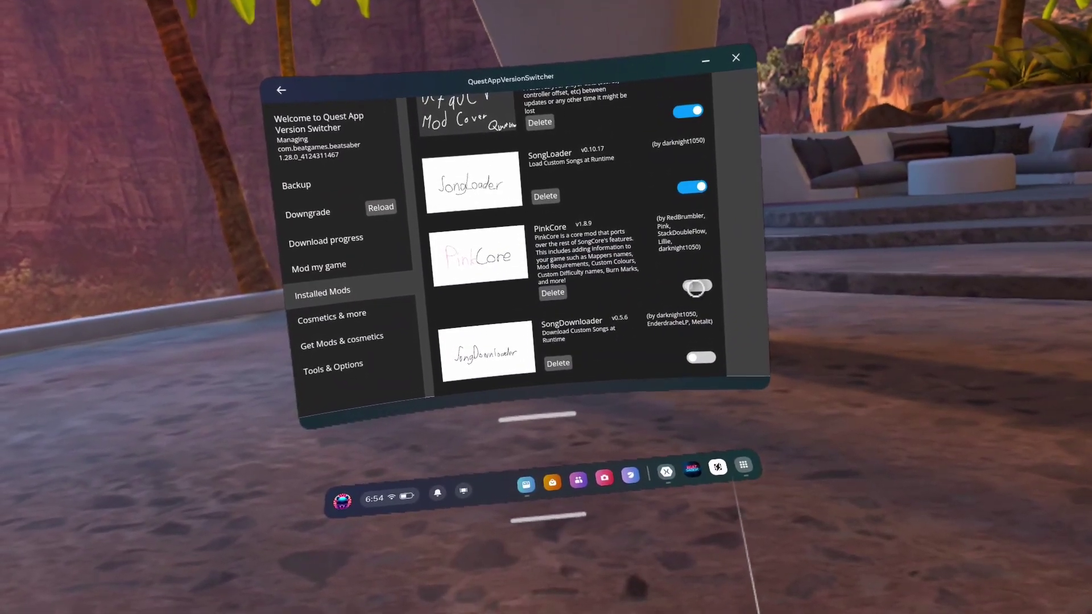
{"action": "left_click", "coordinate": [690, 290]}
{"action": "scroll", "coordinate": [648, 284], "scroll_direction": "down", "scroll_amount": 2}
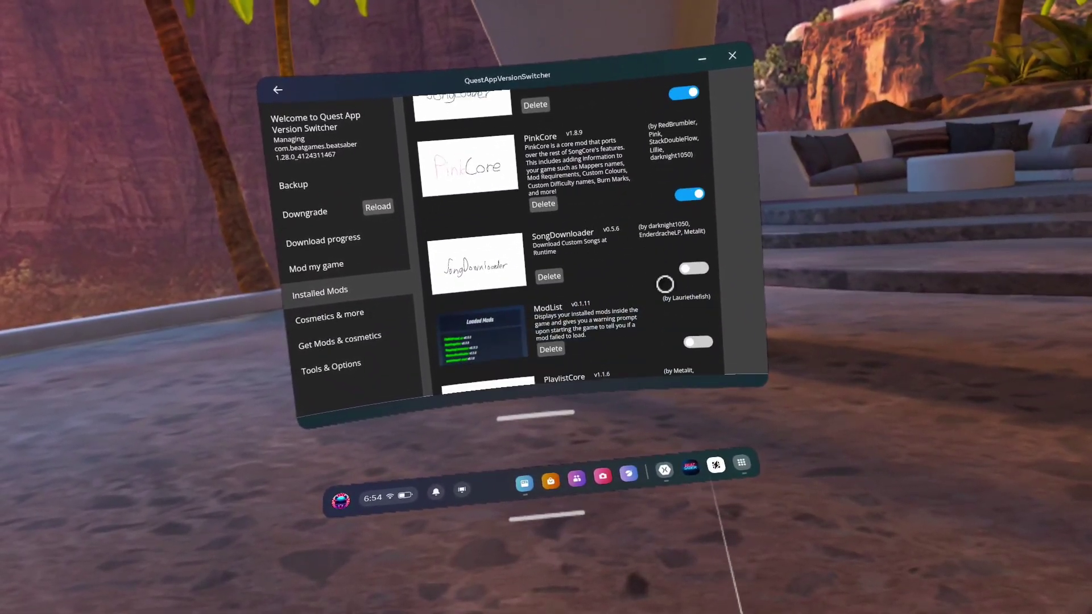
{"action": "left_click", "coordinate": [670, 286]}
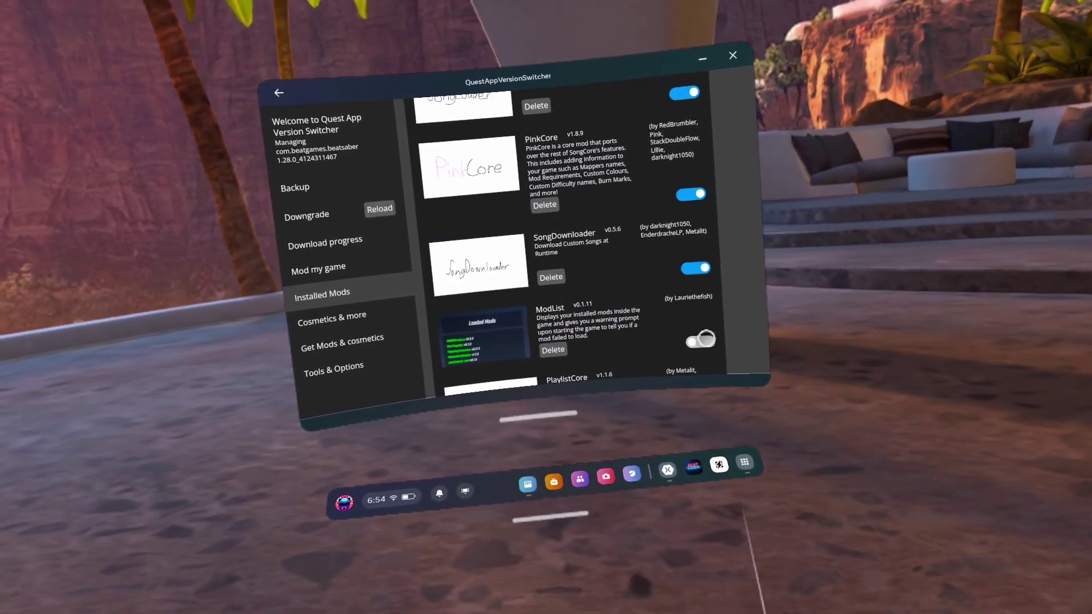
{"action": "scroll", "coordinate": [592, 295], "scroll_direction": "down", "scroll_amount": 3}
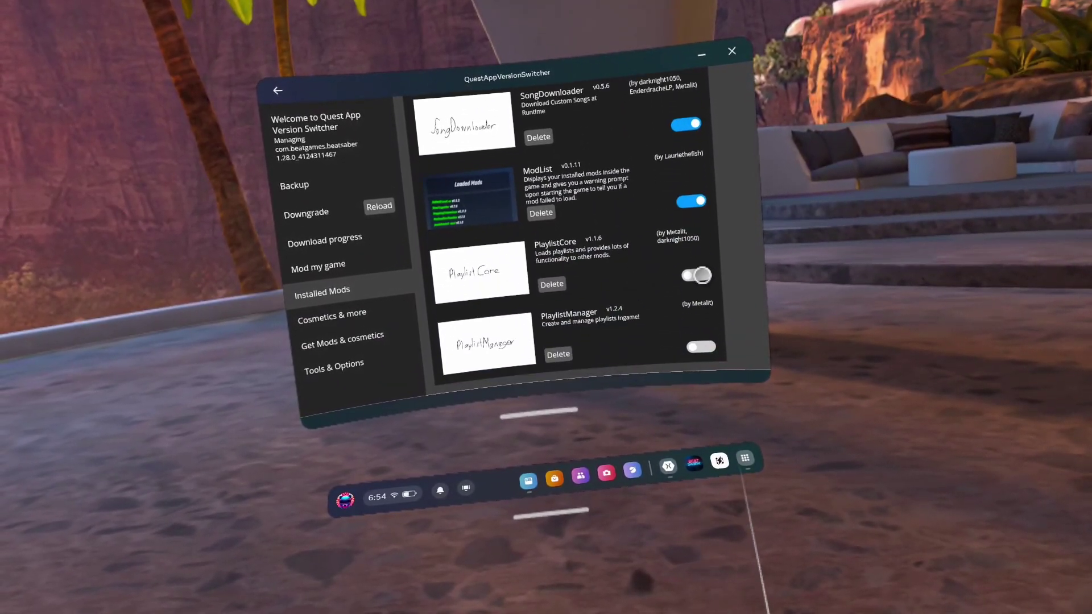
{"action": "left_click", "coordinate": [695, 268]}
{"action": "scroll", "coordinate": [622, 278], "scroll_direction": "down", "scroll_amount": 2}
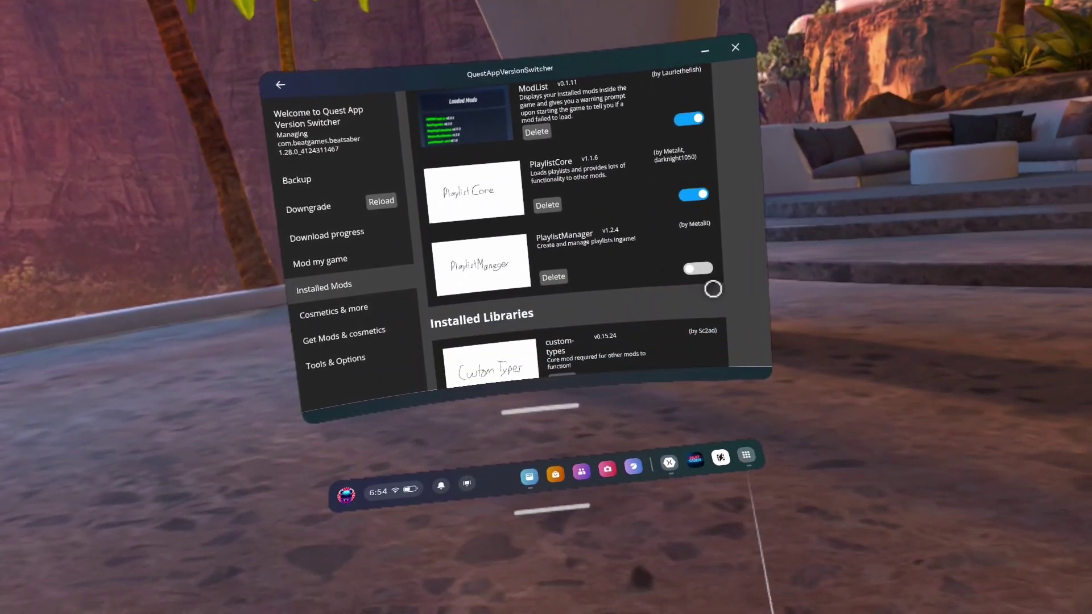
{"action": "left_click", "coordinate": [706, 286]}
{"action": "scroll", "coordinate": [671, 267], "scroll_direction": "down", "scroll_amount": 5}
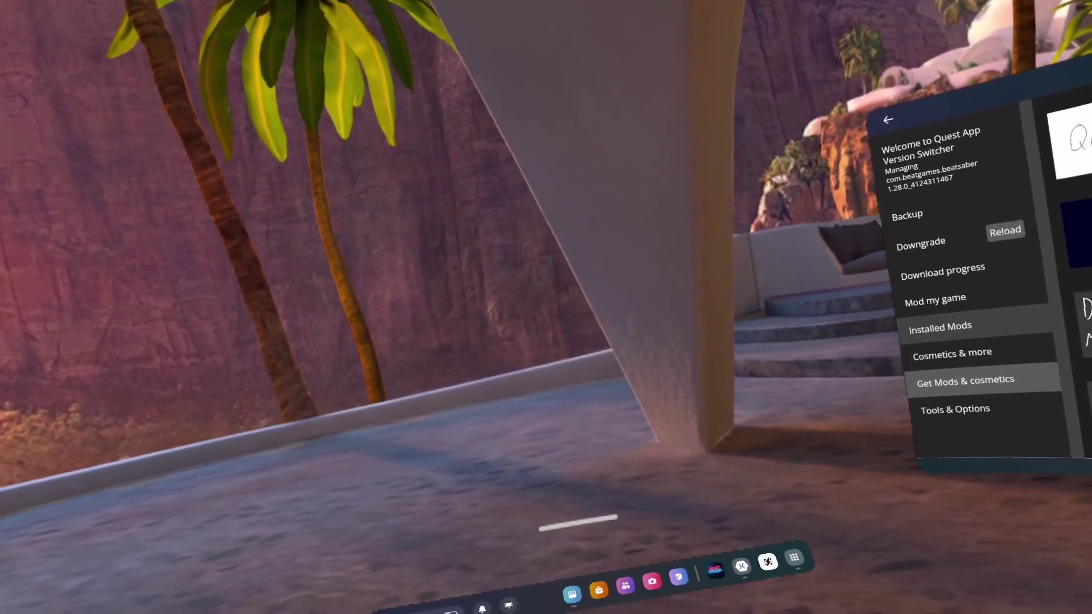
Launch SideQuest from the app library and scroll down its Games & Apps grid
{"action": "left_click", "coordinate": [794, 555]}
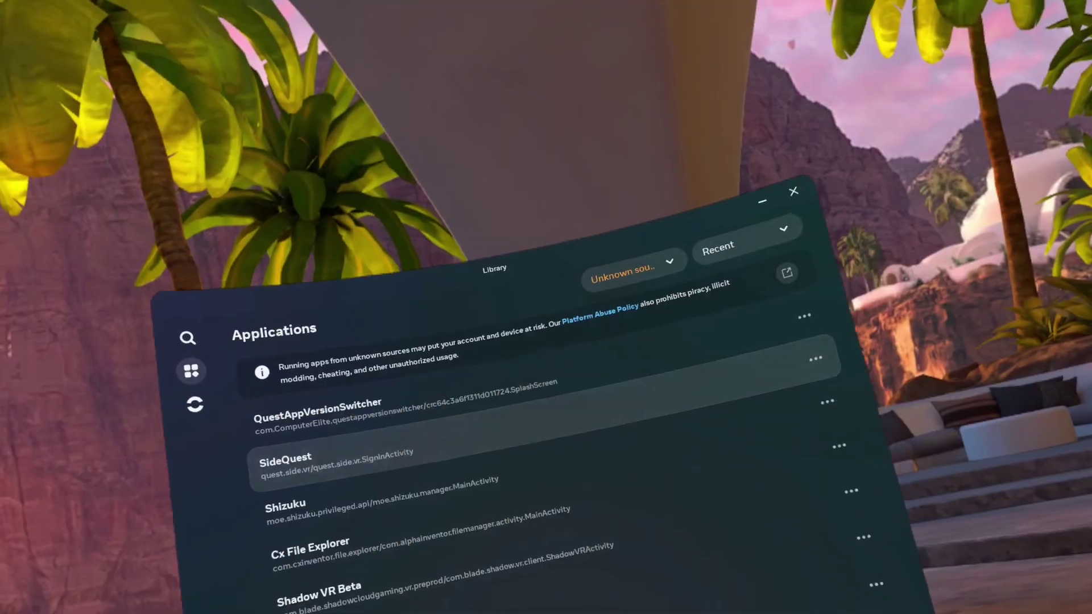
{"action": "left_click", "coordinate": [319, 463]}
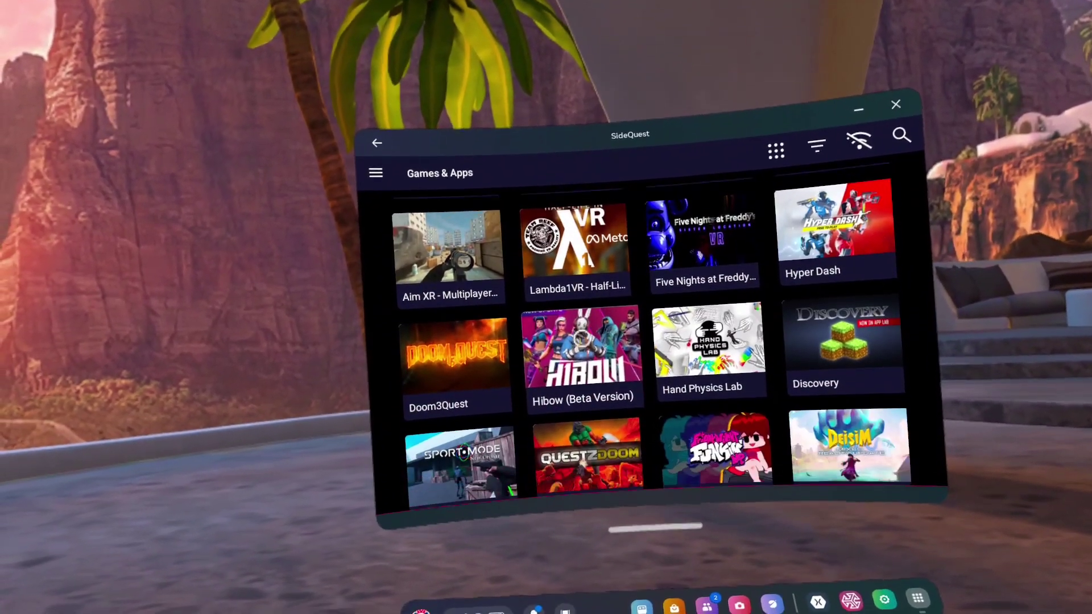
{"action": "scroll", "coordinate": [649, 341], "scroll_direction": "down", "scroll_amount": 3}
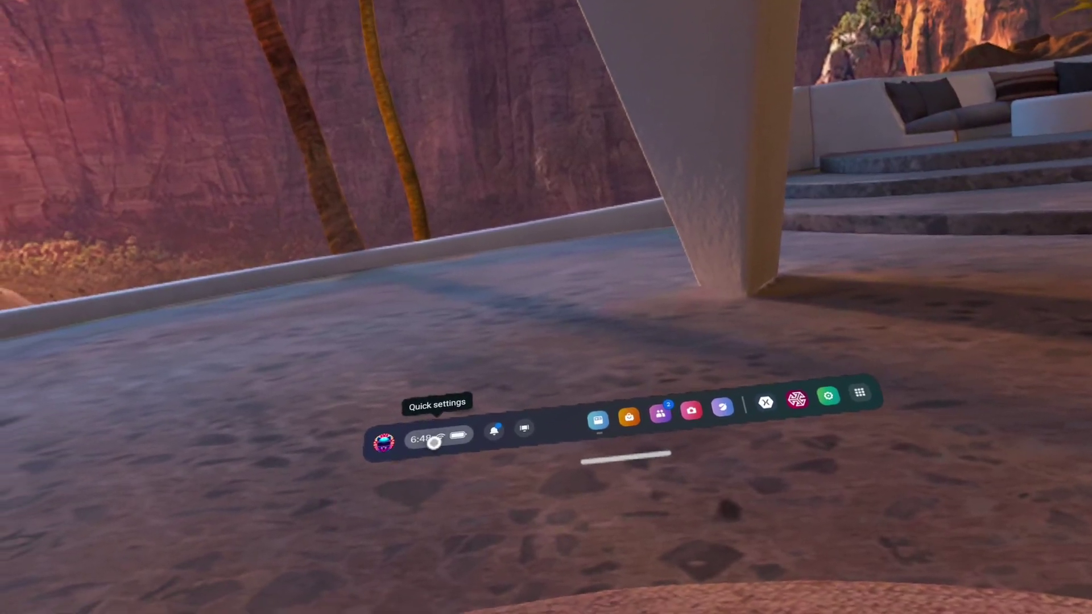
Go to Settings > Apps > Installed apps and bring up Beat Saber's app info page
{"action": "left_click", "coordinate": [461, 594]}
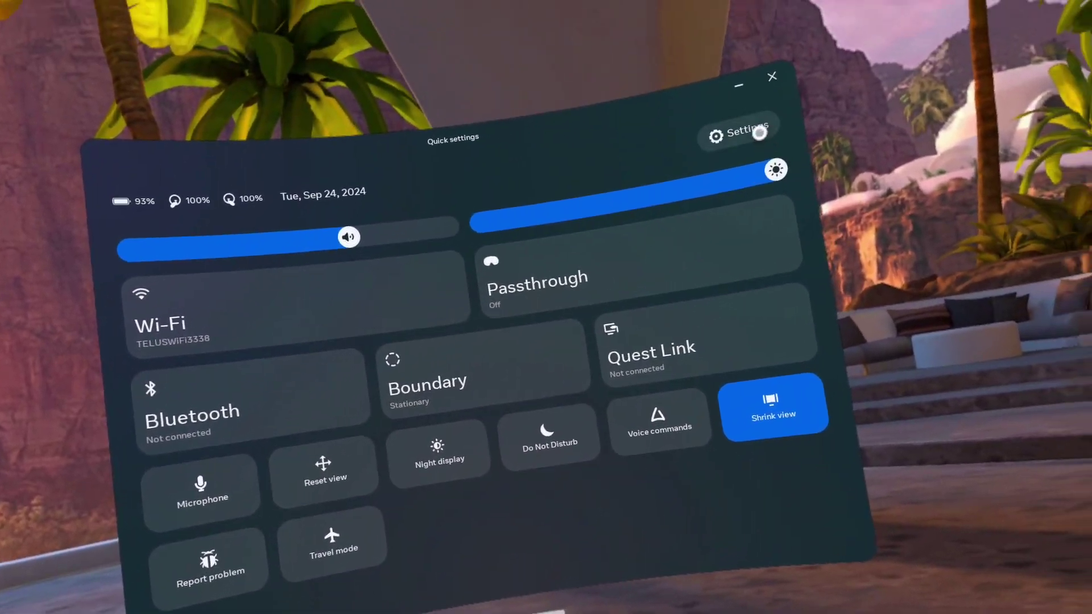
{"action": "left_click", "coordinate": [826, 32]}
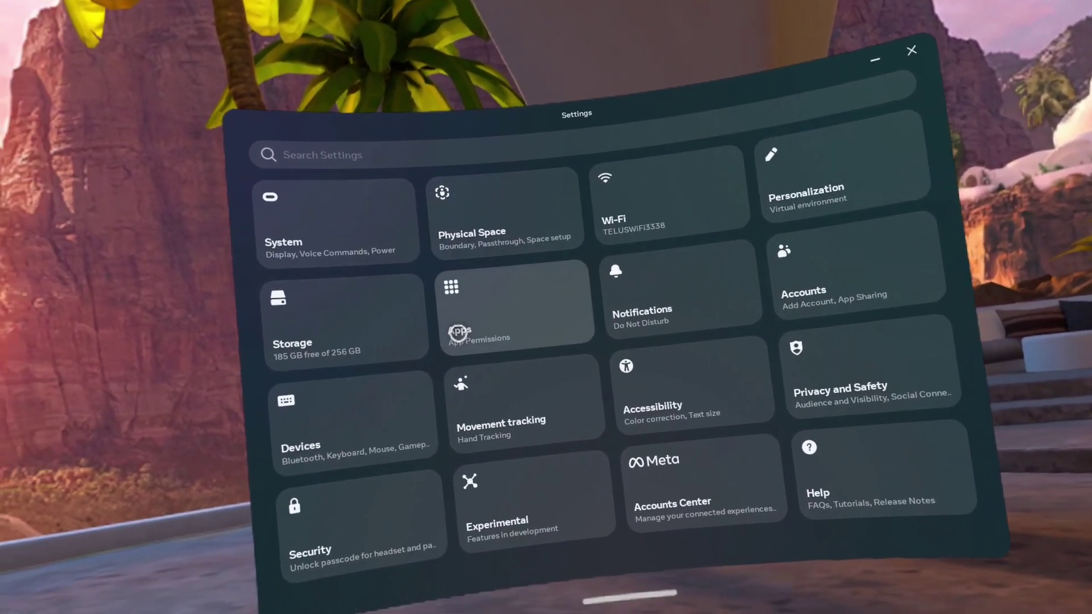
{"action": "left_click", "coordinate": [517, 307]}
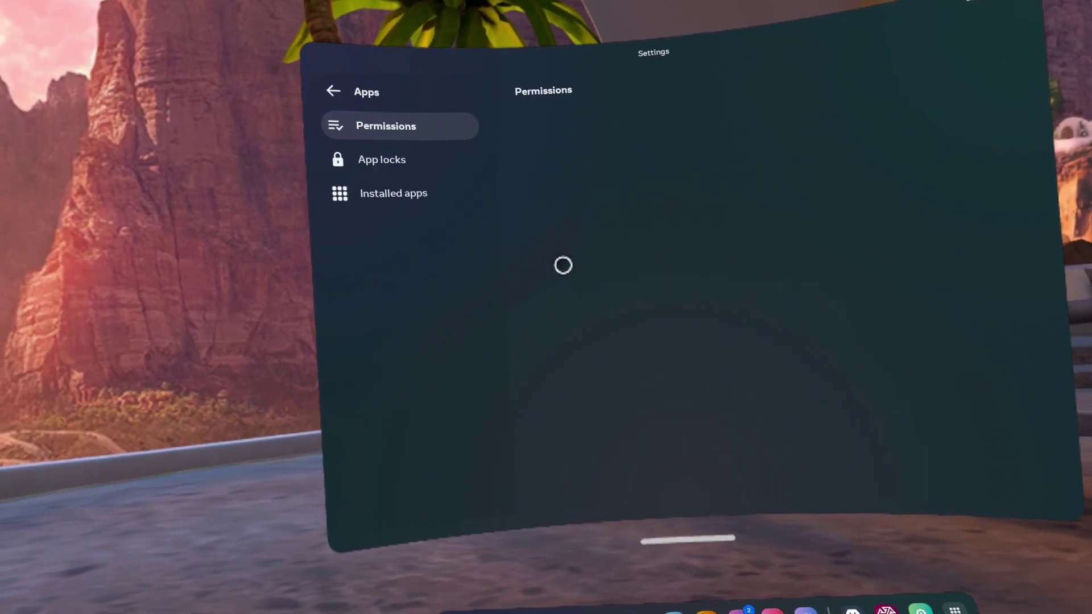
{"action": "left_click", "coordinate": [413, 199]}
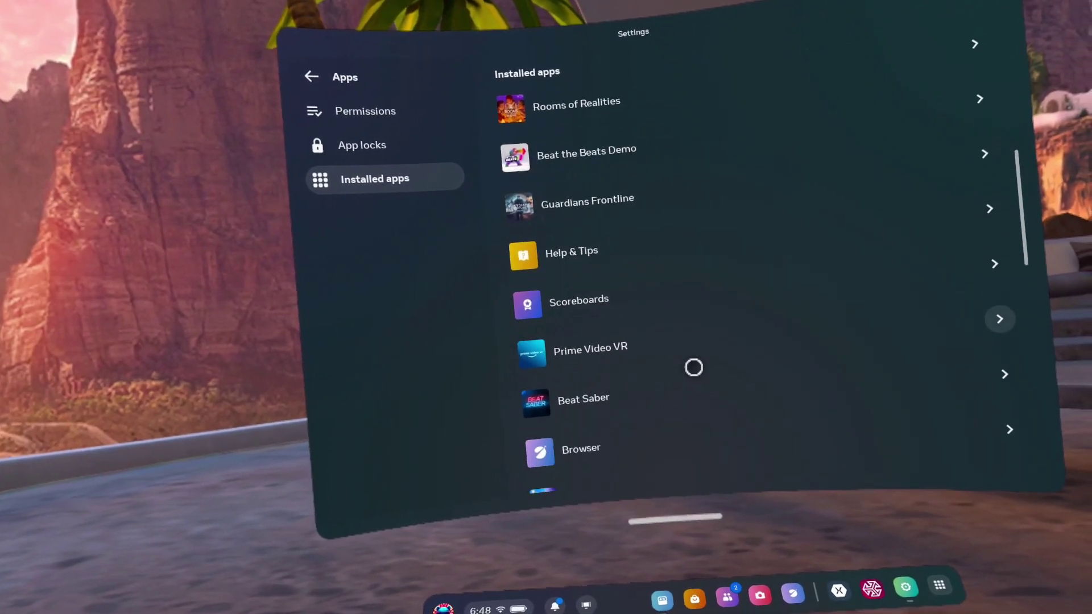
{"action": "scroll", "coordinate": [693, 367], "scroll_direction": "down", "scroll_amount": 2}
{"action": "left_click", "coordinate": [955, 298]}
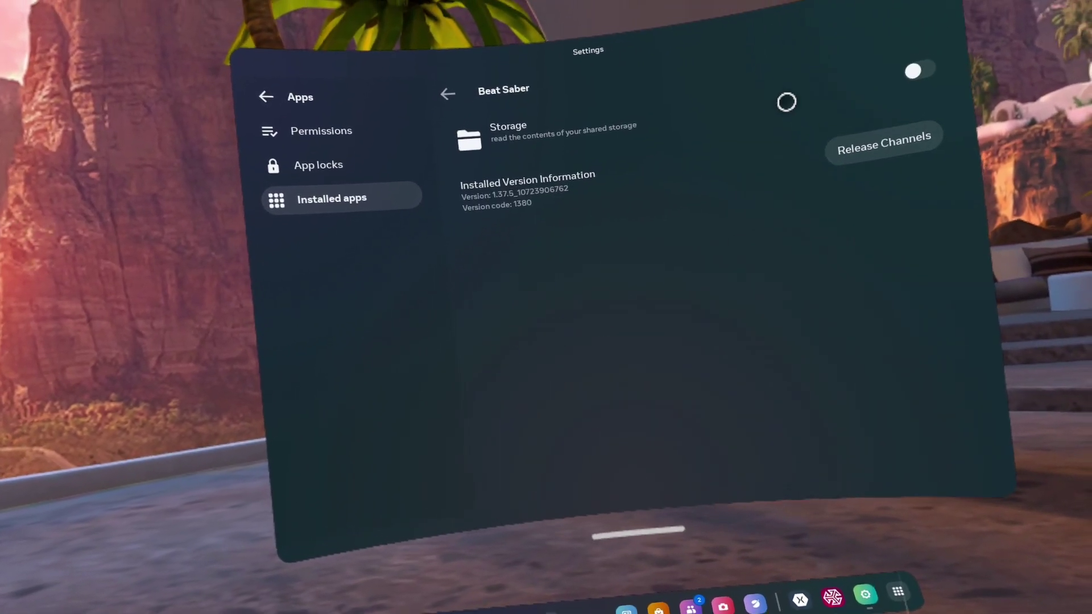
Allow Beat Saber shared-storage access and switch it to the legacy 1.29.0 release channel
{"action": "left_click", "coordinate": [915, 71]}
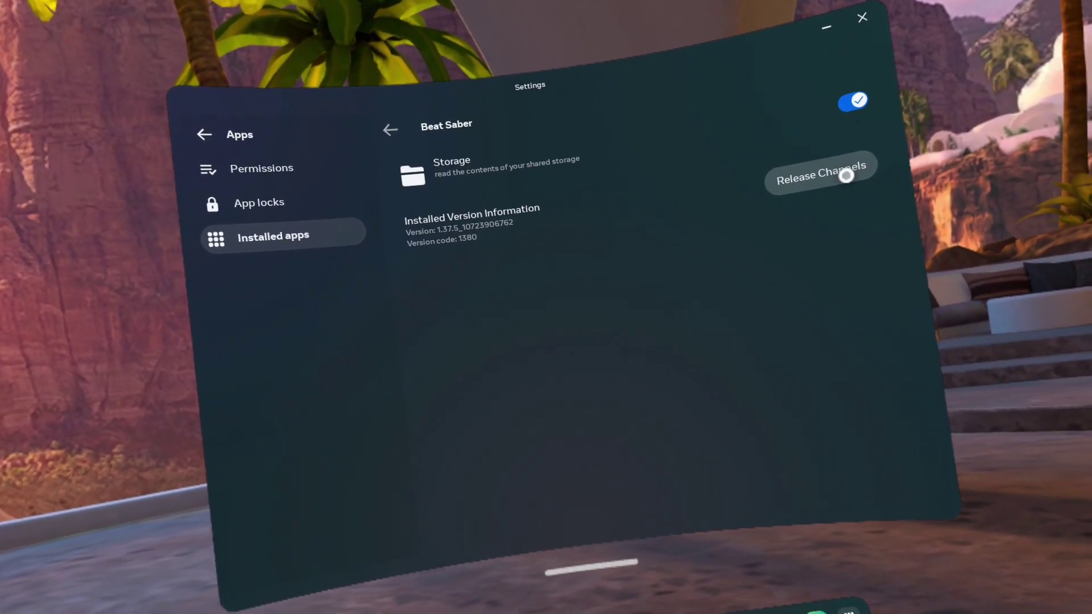
{"action": "left_click", "coordinate": [846, 175]}
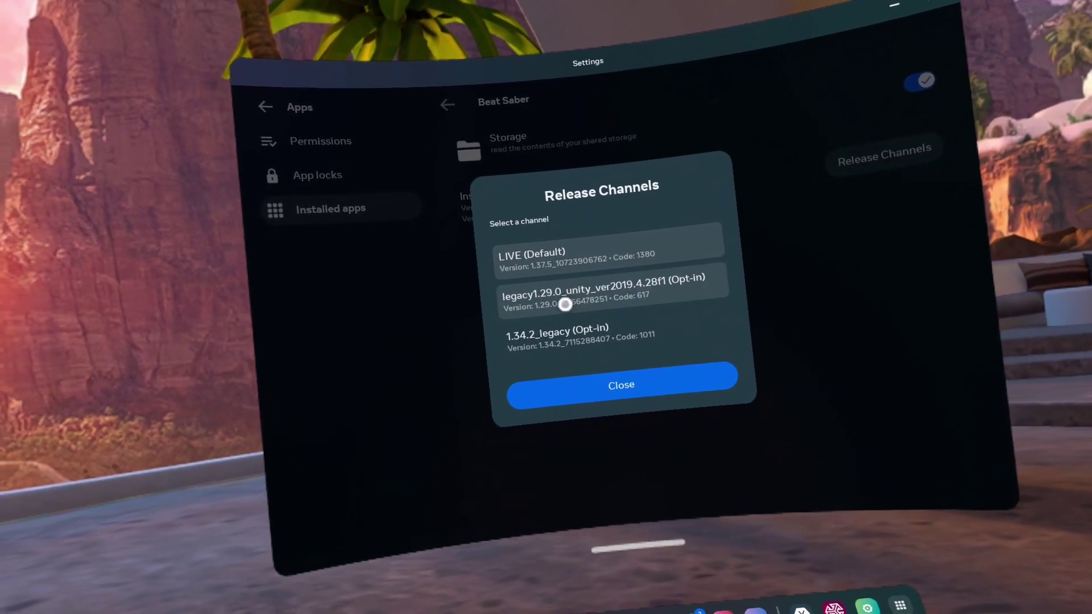
{"action": "left_click", "coordinate": [565, 302]}
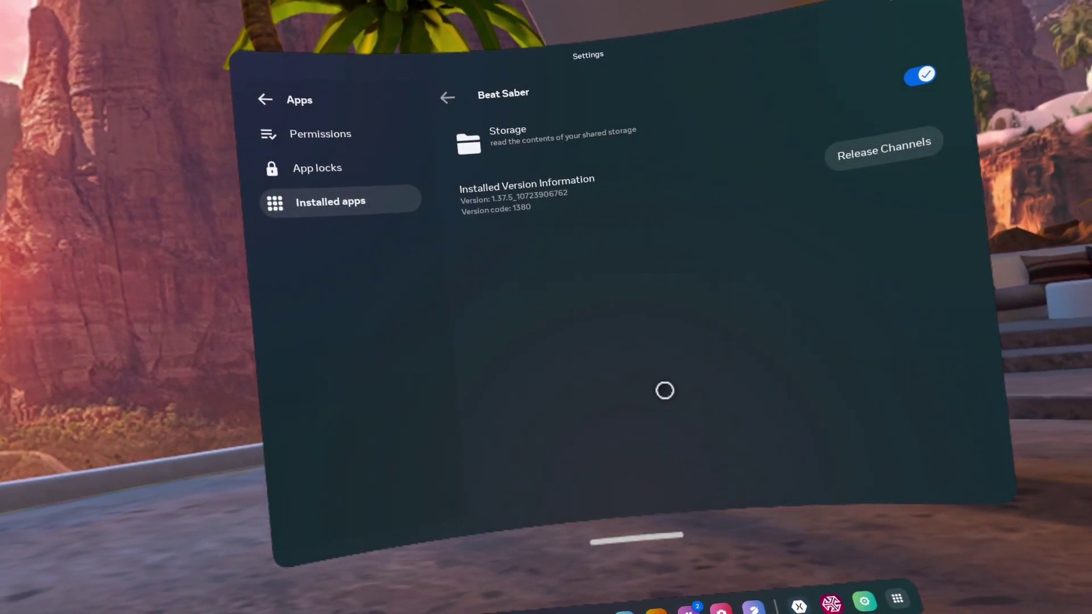
Close Settings, relaunch SideQuest from the library and scroll down its Games & Apps grid
{"action": "left_click", "coordinate": [902, 20]}
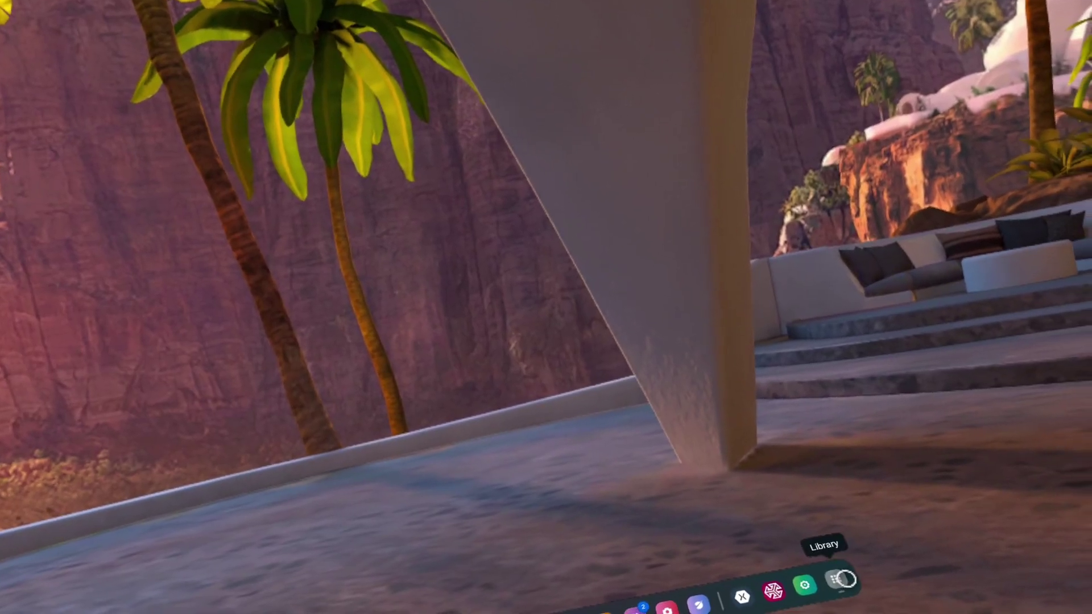
{"action": "left_click", "coordinate": [841, 574]}
{"action": "left_click", "coordinate": [292, 268]}
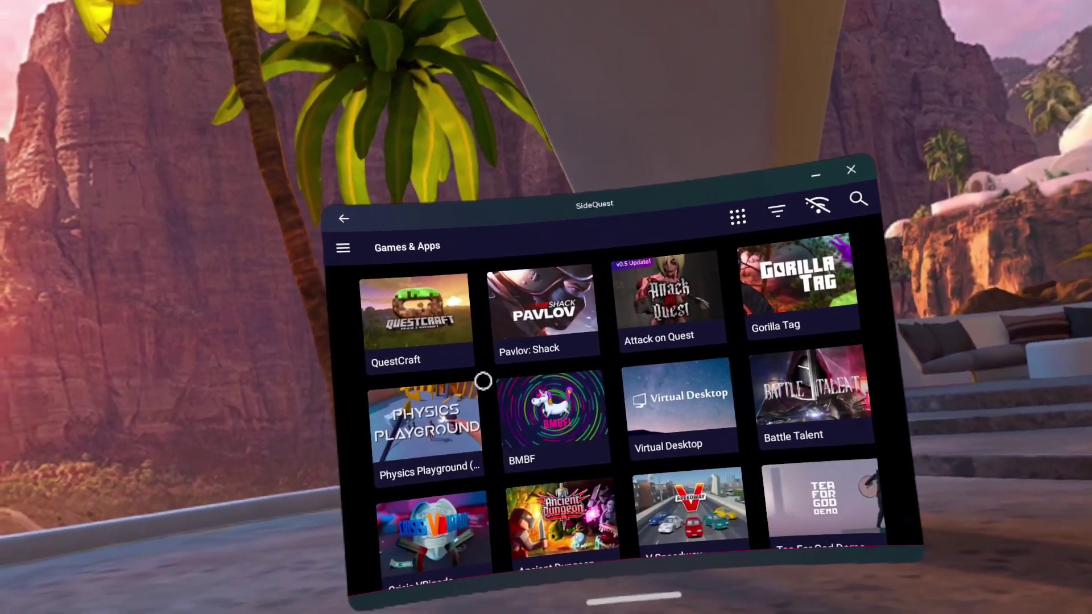
{"action": "scroll", "coordinate": [486, 381], "scroll_direction": "down", "scroll_amount": 10}
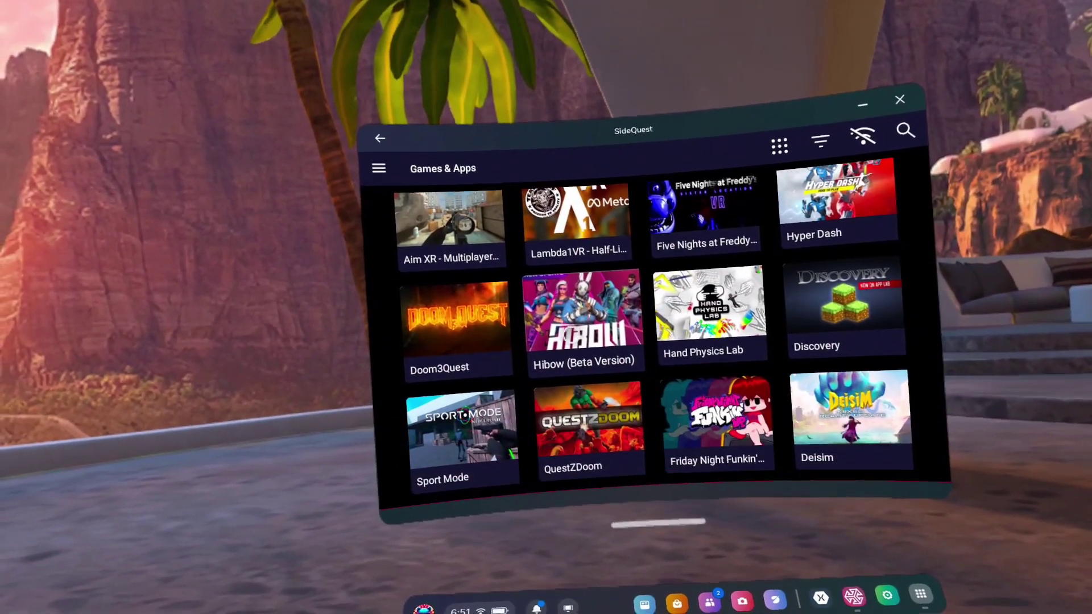
{"action": "scroll", "coordinate": [595, 340], "scroll_direction": "down", "scroll_amount": 3}
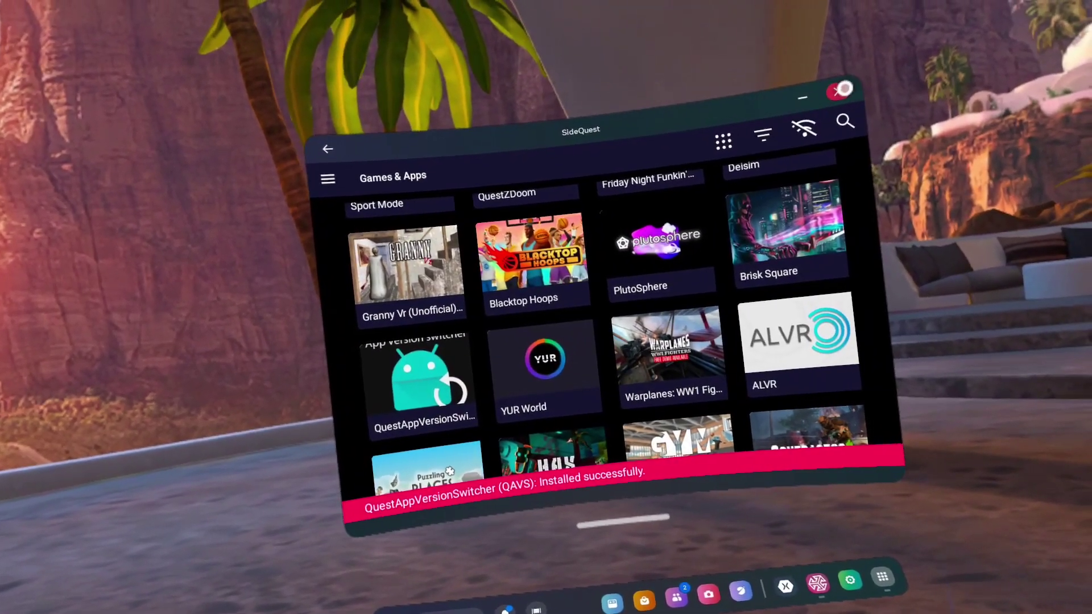
Close SideQuest, filter the Library to Unknown sources and launch QuestAppVersionSwitcher
{"action": "left_click", "coordinate": [862, 67]}
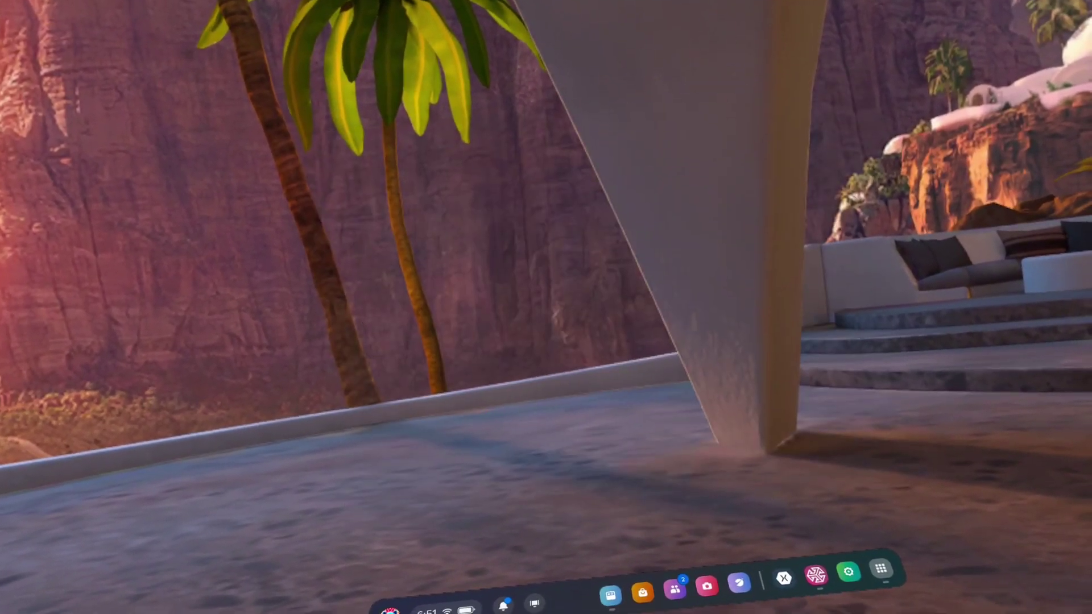
{"action": "left_click", "coordinate": [880, 567]}
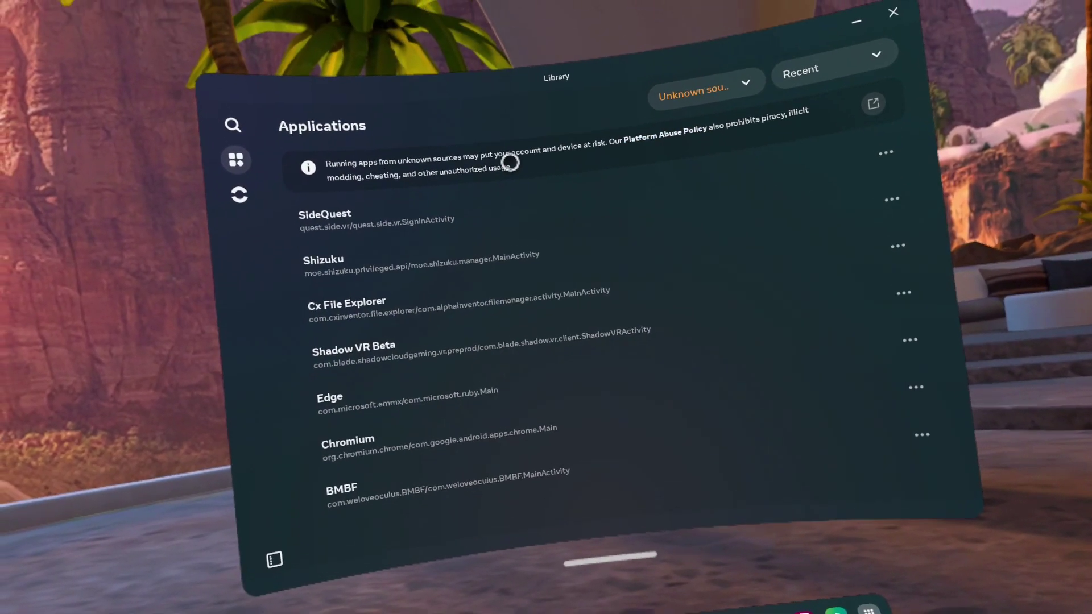
{"action": "left_click", "coordinate": [708, 92]}
{"action": "left_click", "coordinate": [702, 129]}
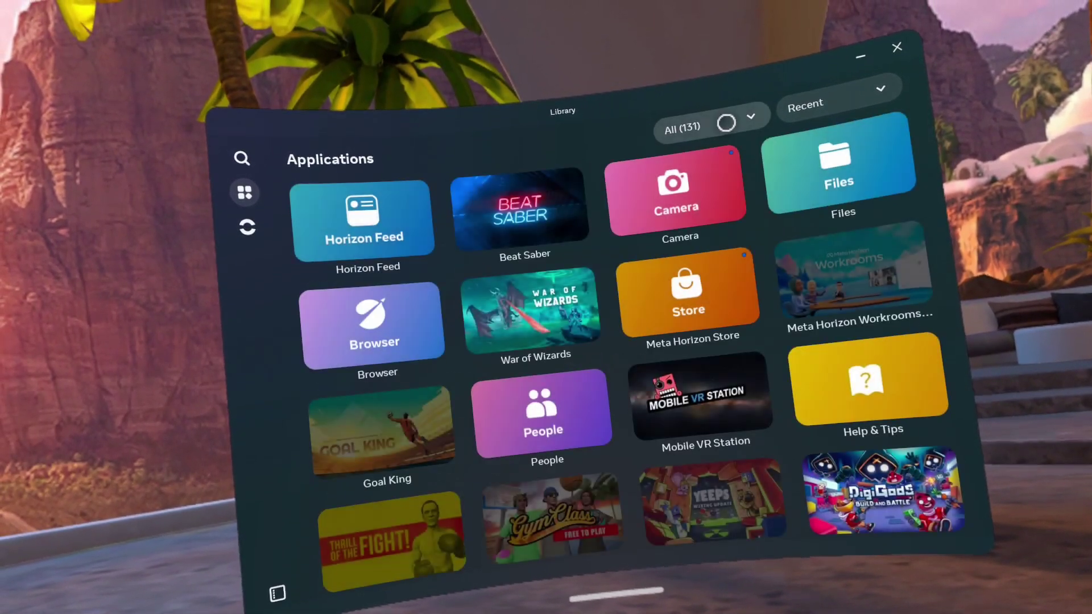
{"action": "left_click", "coordinate": [725, 122]}
{"action": "left_click", "coordinate": [750, 414]}
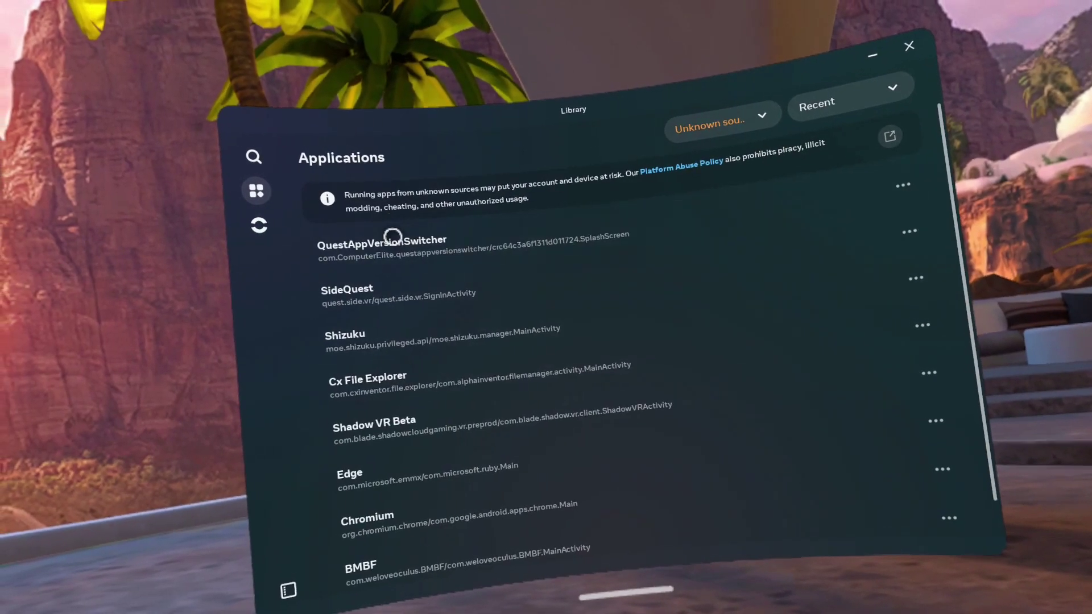
{"action": "left_click", "coordinate": [393, 235]}
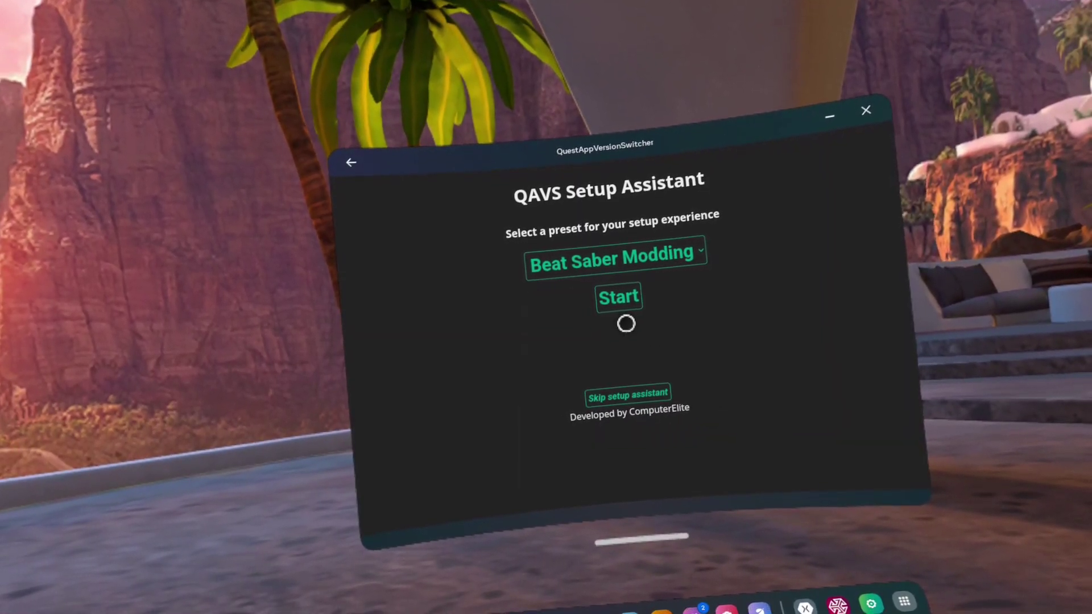
{"action": "left_click", "coordinate": [628, 301]}
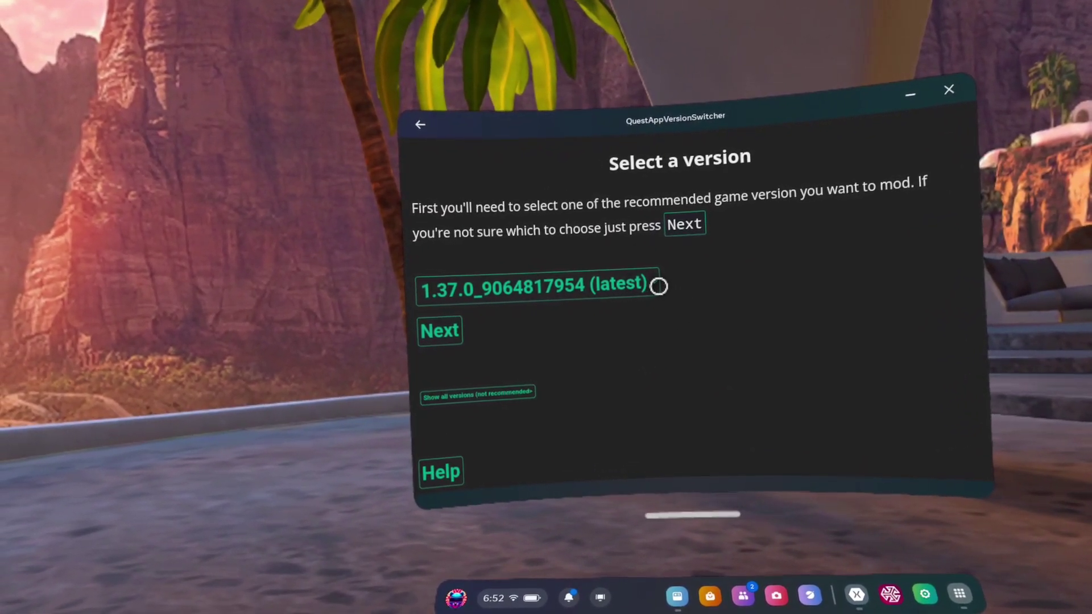
{"action": "left_click", "coordinate": [640, 284]}
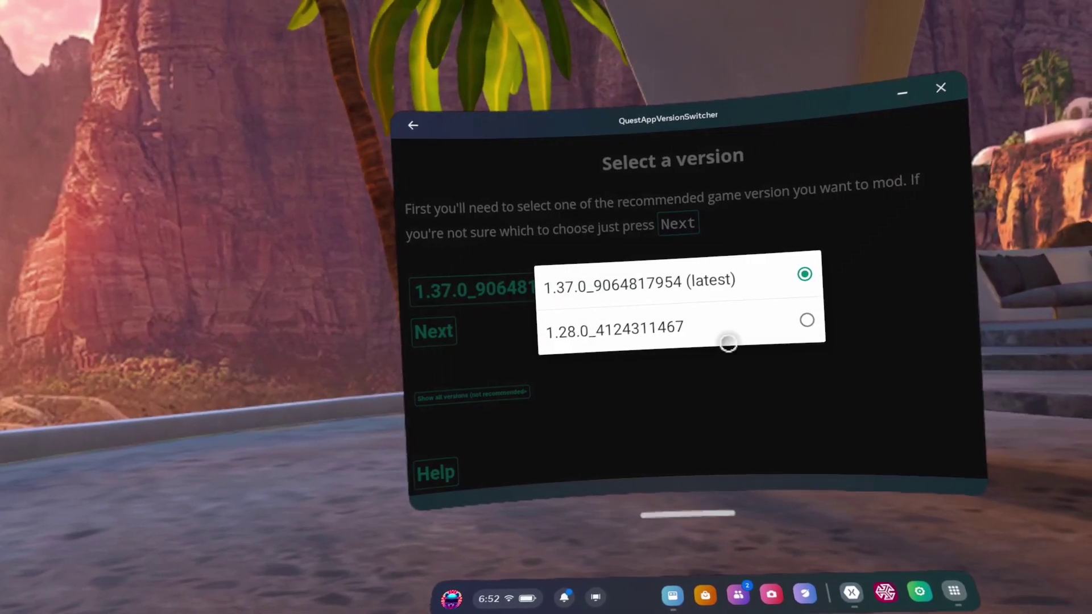
{"action": "left_click", "coordinate": [785, 319]}
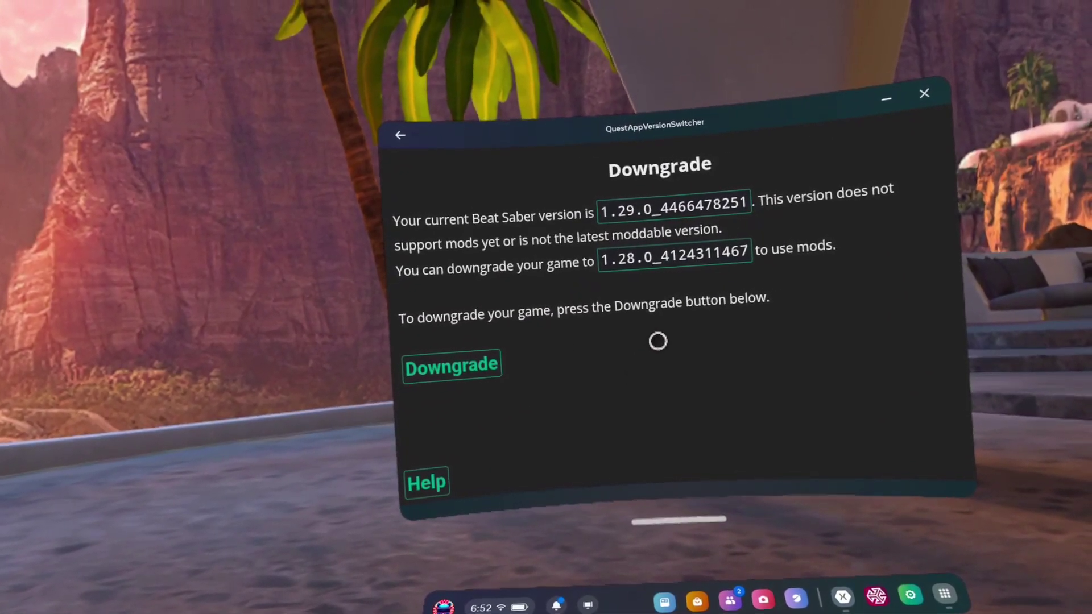
{"action": "left_click", "coordinate": [472, 367]}
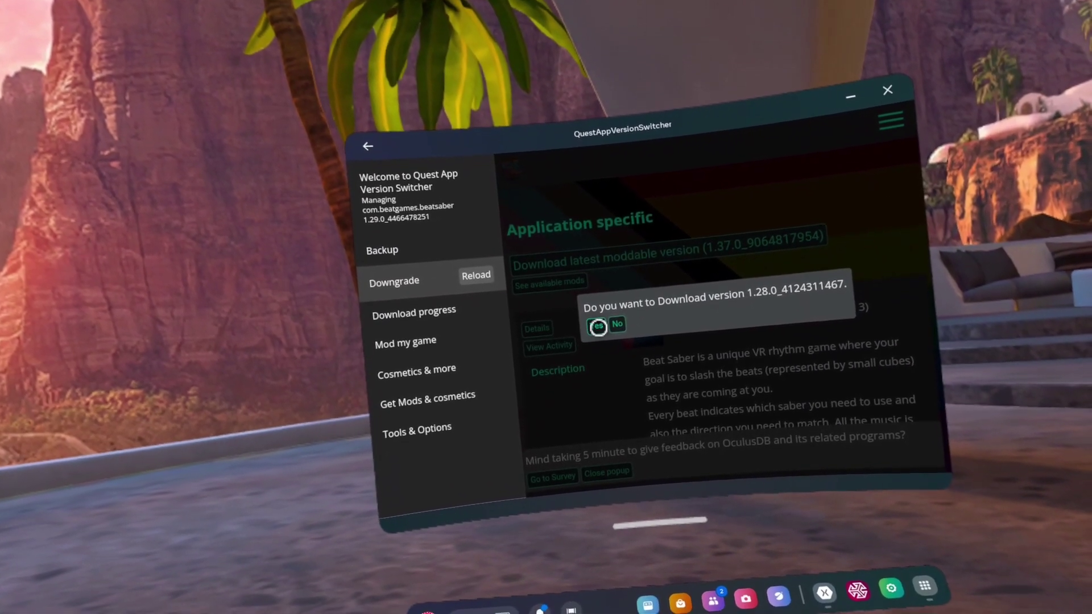
{"action": "left_click", "coordinate": [596, 330]}
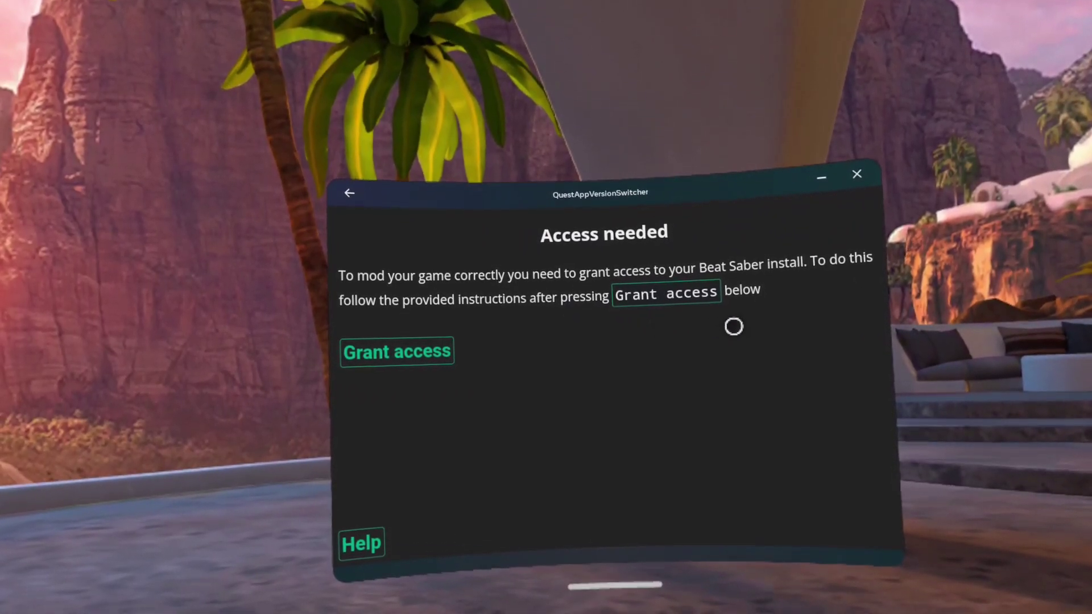
Grant Beat Saber install access, install Lightning Launcher and allow installs from this source
{"action": "left_click", "coordinate": [425, 327]}
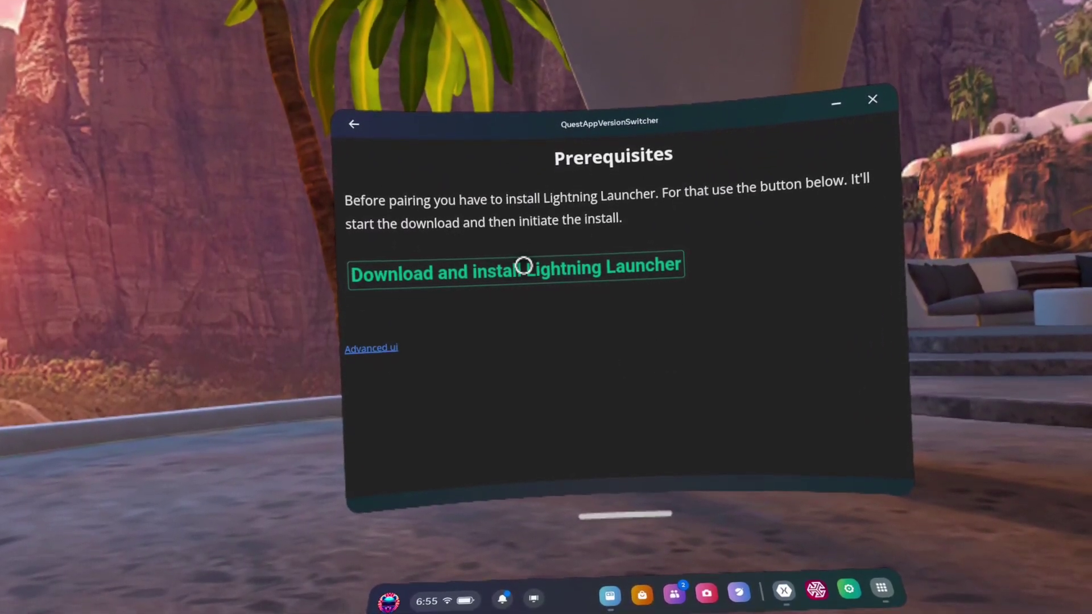
{"action": "left_click", "coordinate": [548, 265]}
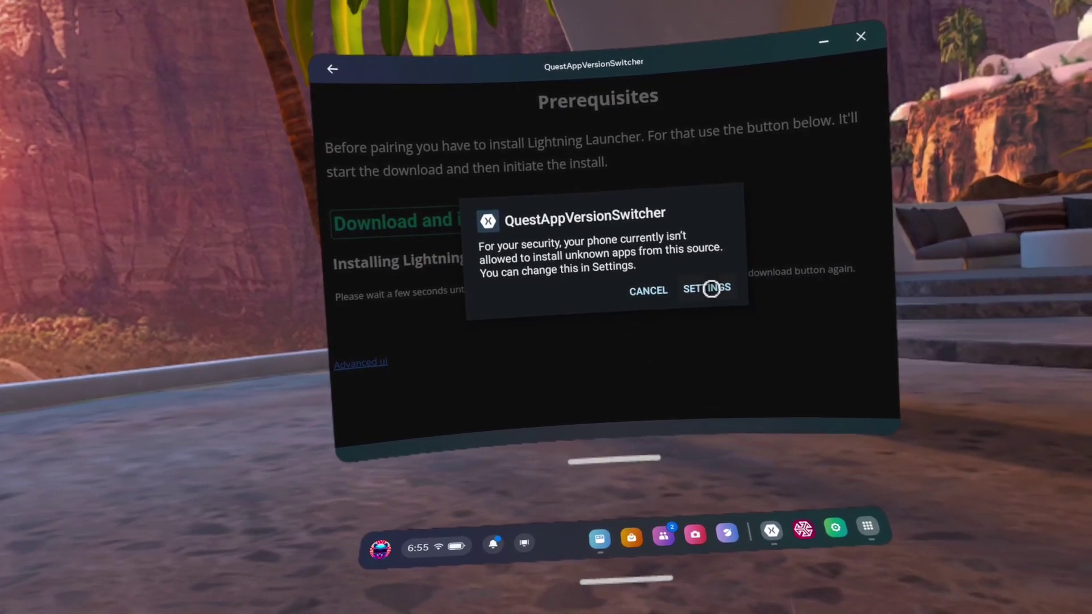
{"action": "left_click", "coordinate": [706, 288]}
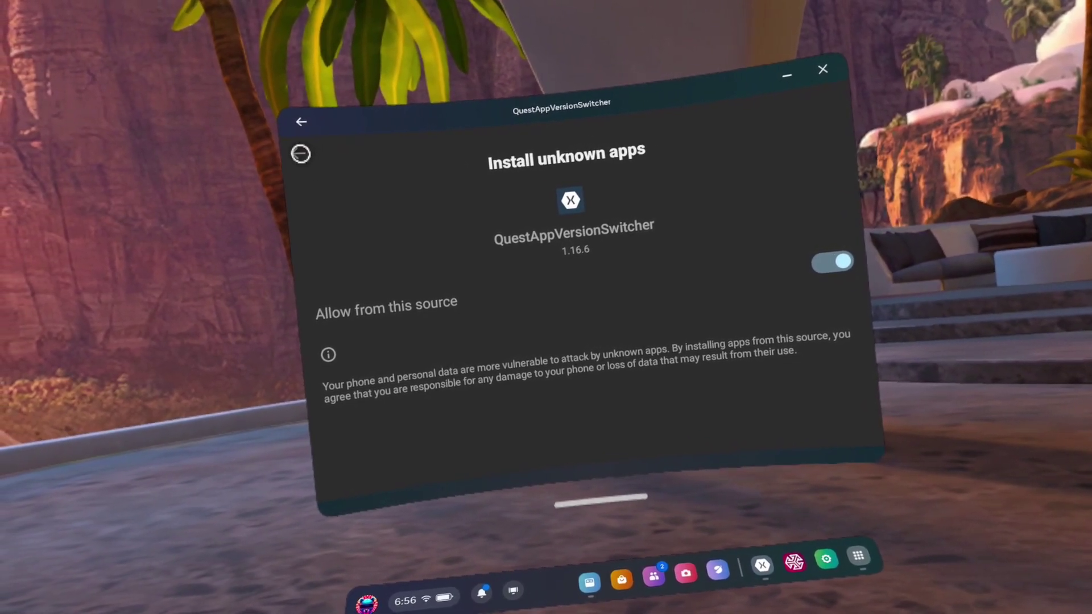
{"action": "left_click", "coordinate": [302, 153]}
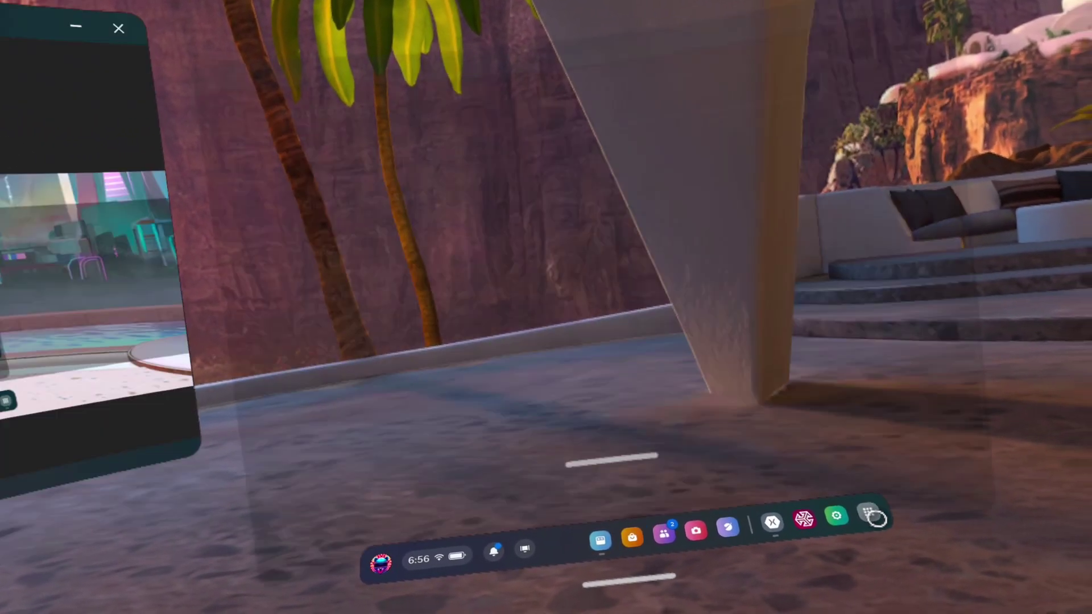
Filter the Meta Quest Library to the eight Unknown sources apps
{"action": "left_click", "coordinate": [876, 518]}
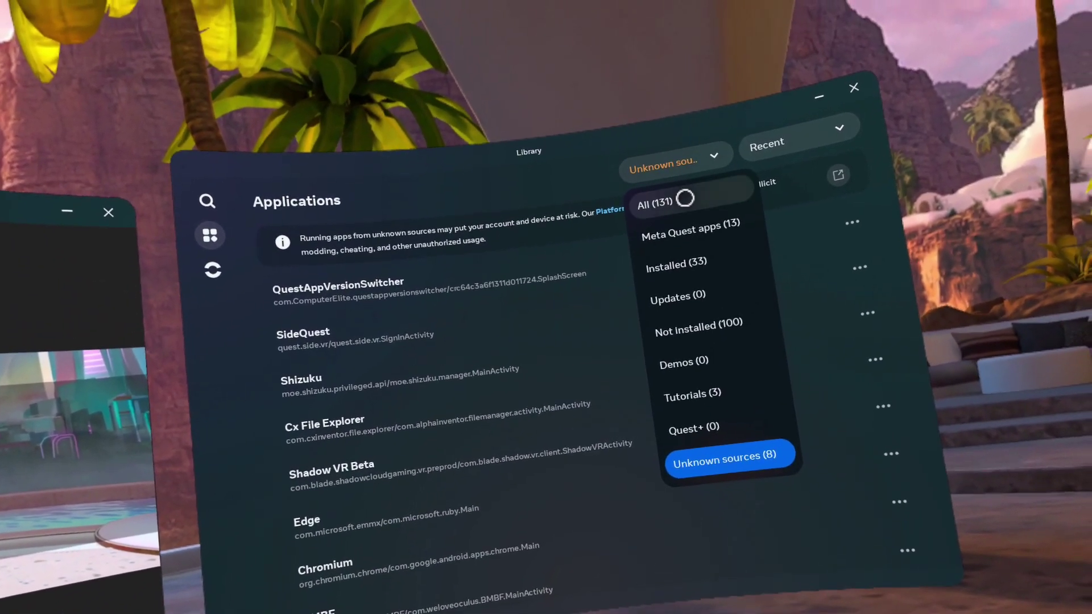
{"action": "left_click", "coordinate": [704, 164]}
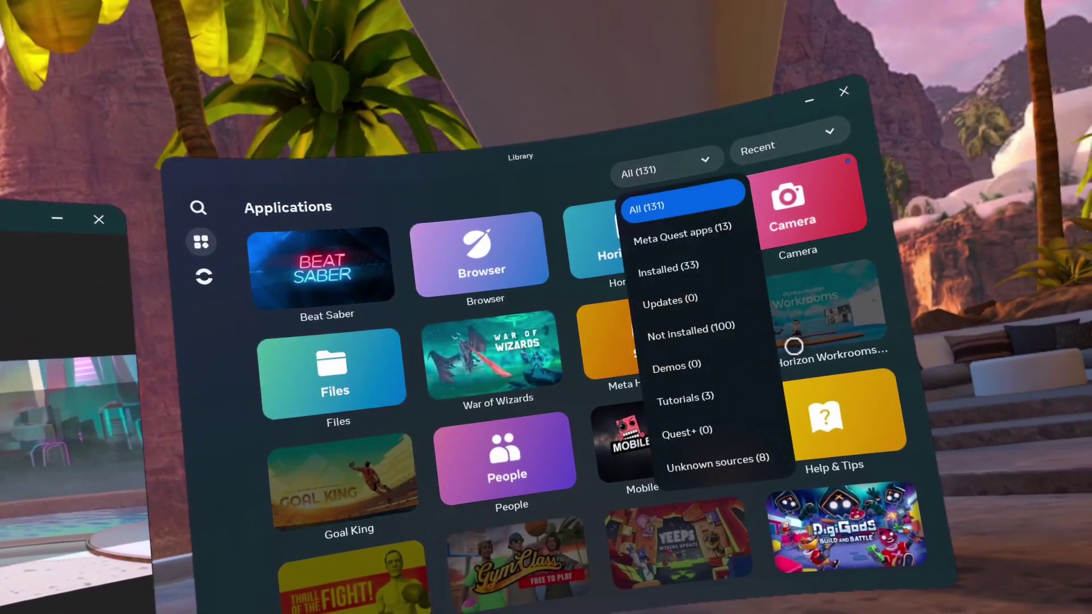
{"action": "left_click", "coordinate": [735, 467]}
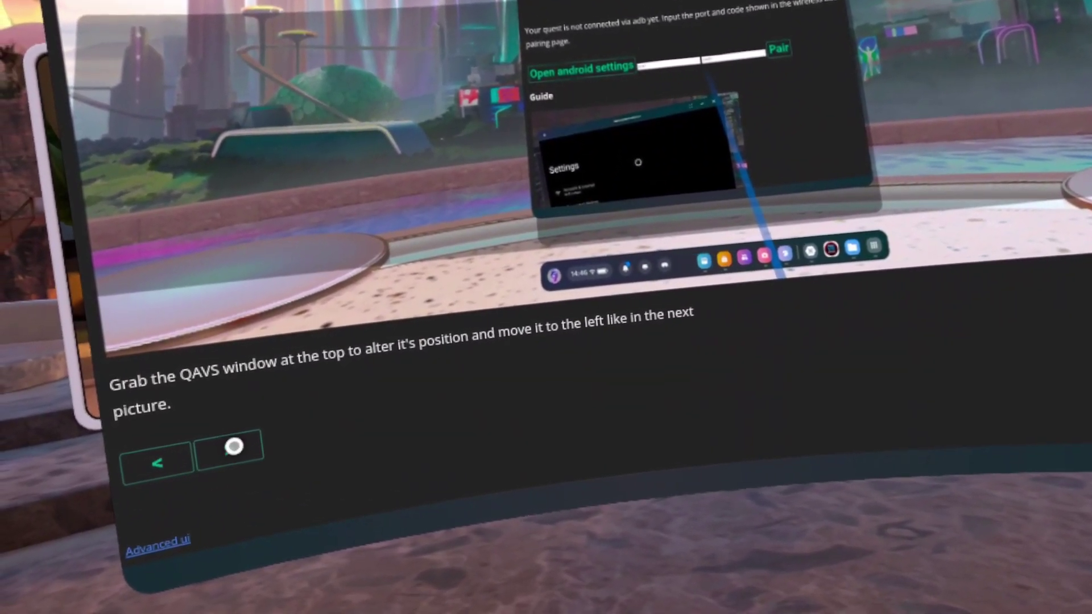
Advance the pairing guide past the Lightning Launcher steps to 'Scroll down and press on About headset'
{"action": "left_click", "coordinate": [231, 456]}
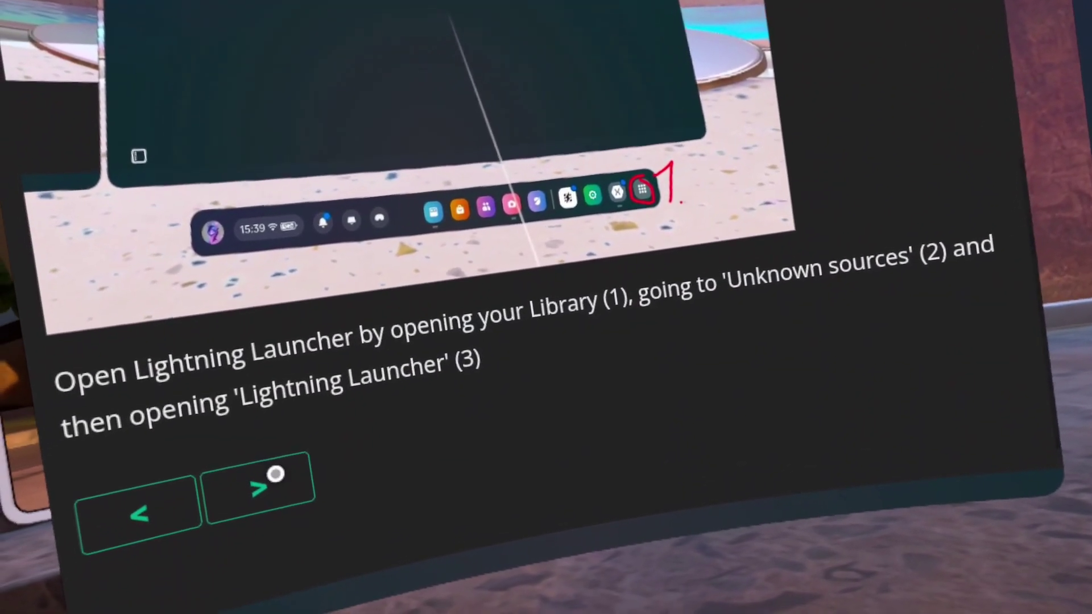
{"action": "left_click", "coordinate": [273, 476]}
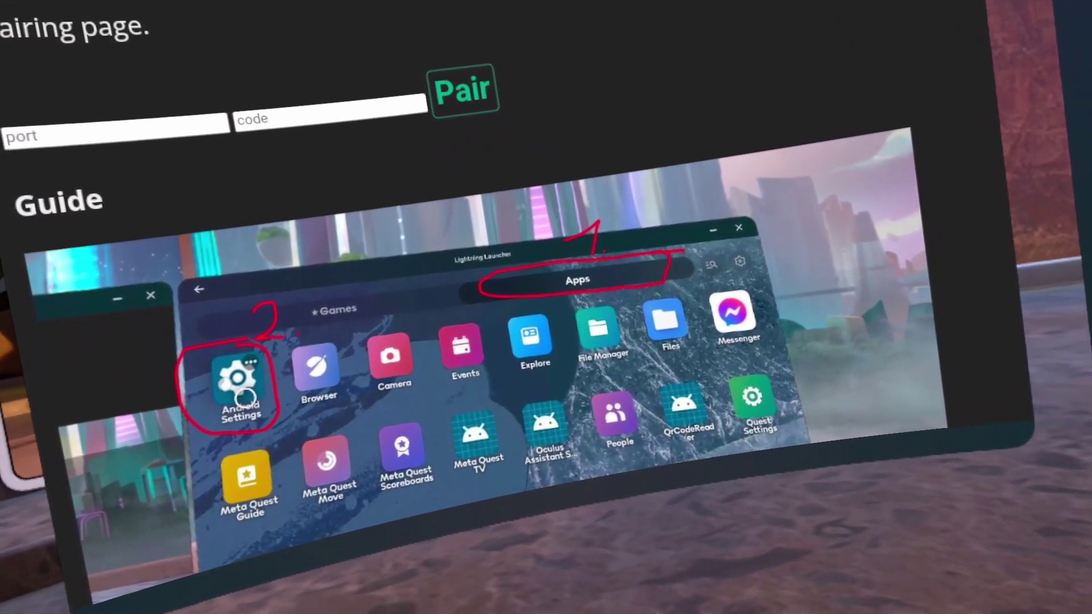
{"action": "scroll", "coordinate": [369, 370], "scroll_direction": "down", "scroll_amount": 2}
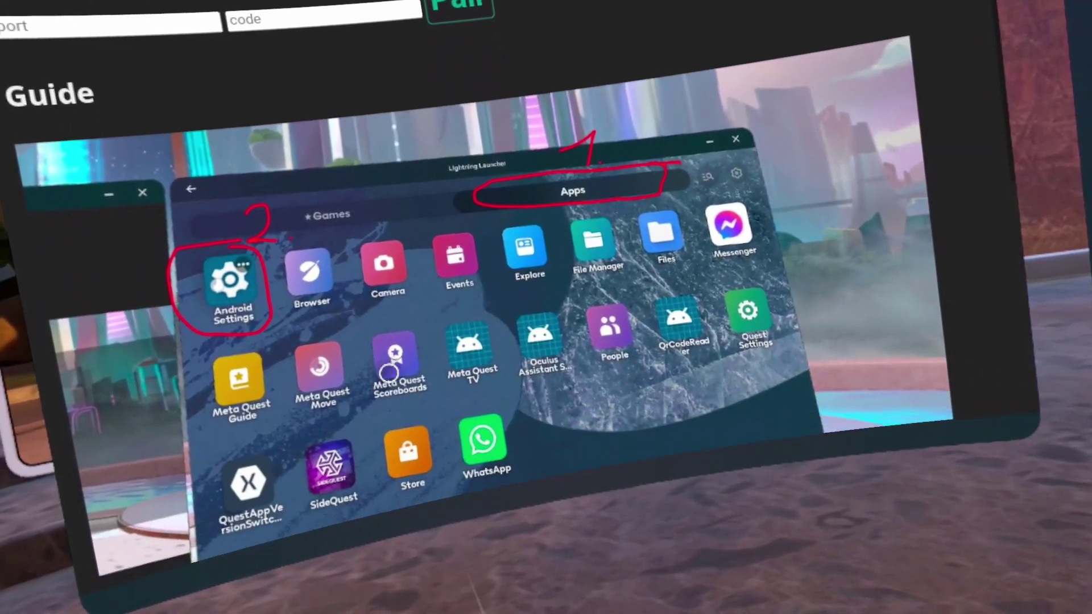
{"action": "scroll", "coordinate": [389, 372], "scroll_direction": "down", "scroll_amount": 6}
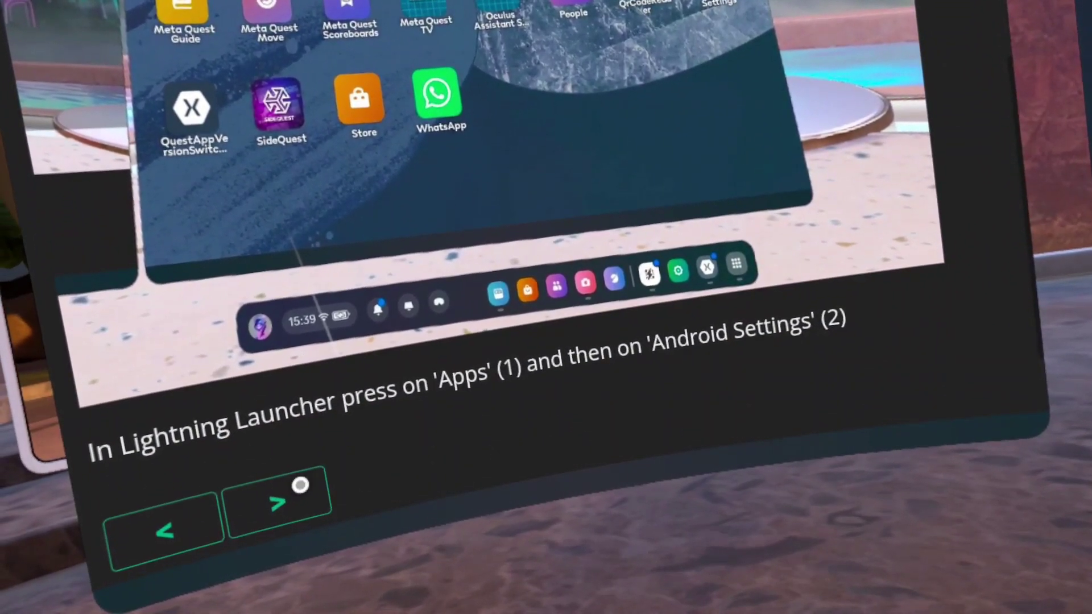
{"action": "left_click", "coordinate": [300, 484]}
Step the pairing guide through the Build number and System pages to 'Press on Developer options'
{"action": "scroll", "coordinate": [324, 165], "scroll_direction": "up", "scroll_amount": 5}
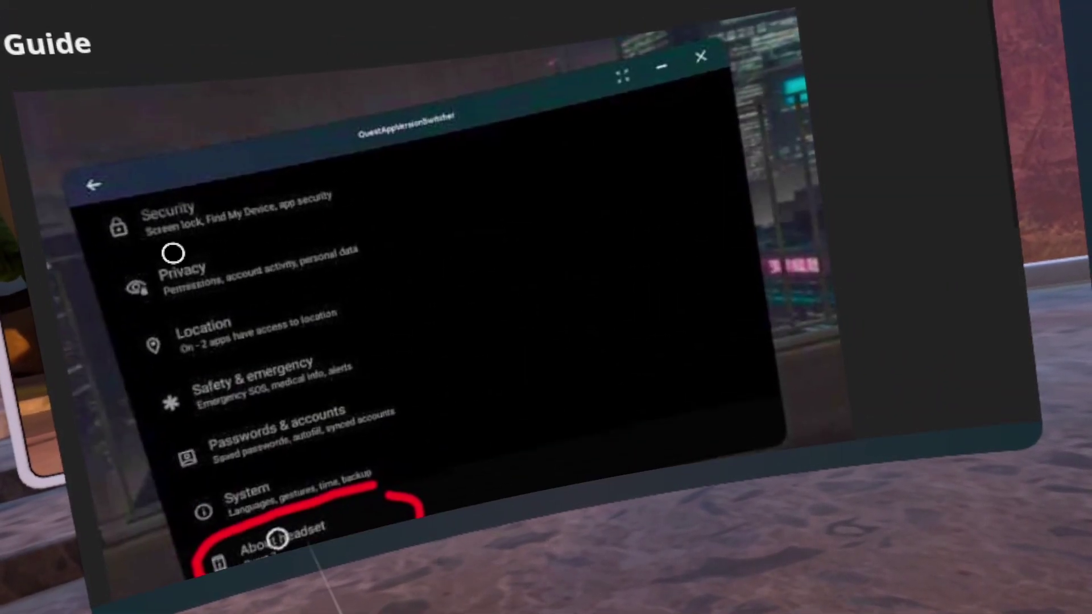
{"action": "scroll", "coordinate": [387, 321], "scroll_direction": "down", "scroll_amount": 1}
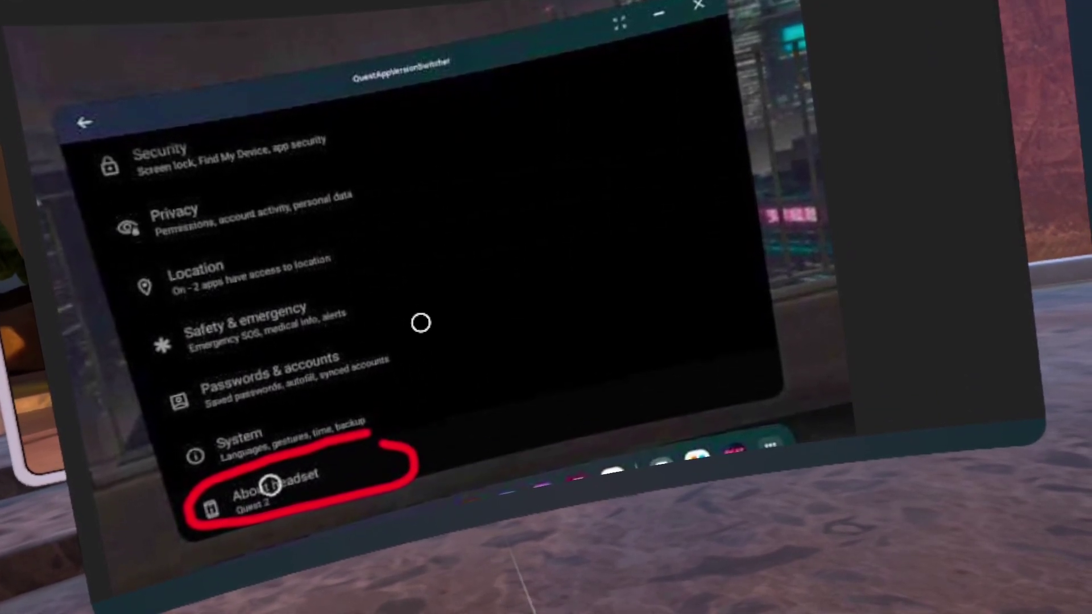
{"action": "scroll", "coordinate": [421, 322], "scroll_direction": "down", "scroll_amount": 3}
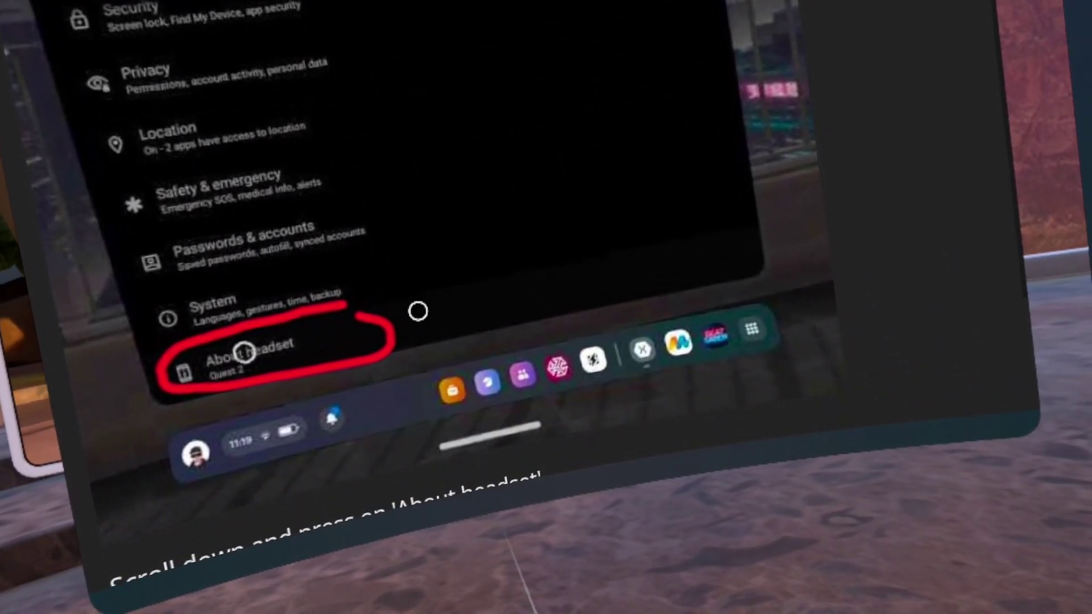
{"action": "scroll", "coordinate": [390, 302], "scroll_direction": "down", "scroll_amount": 2}
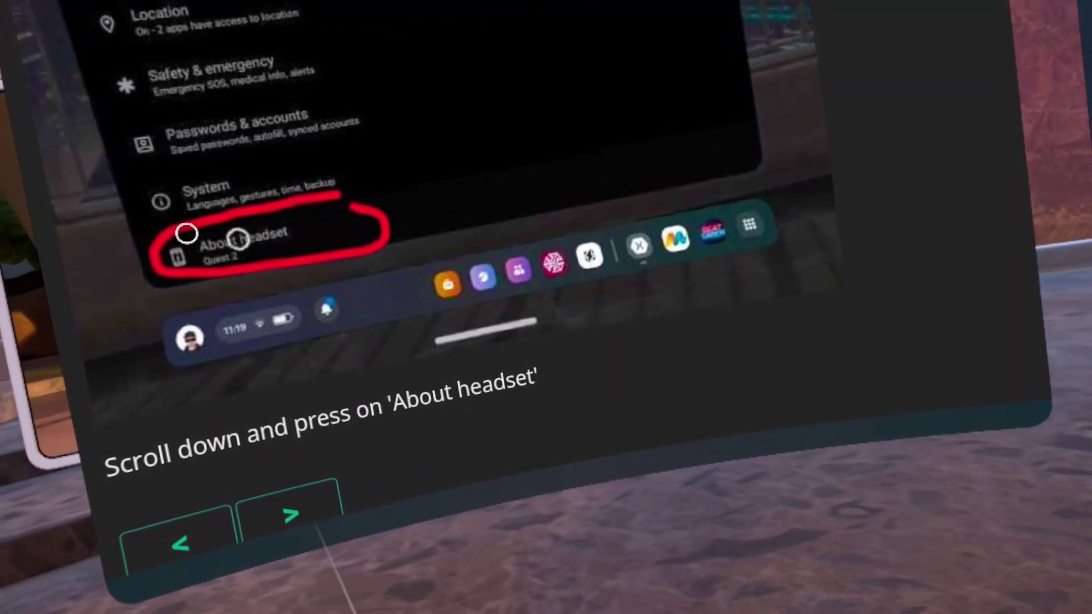
{"action": "left_click", "coordinate": [308, 498]}
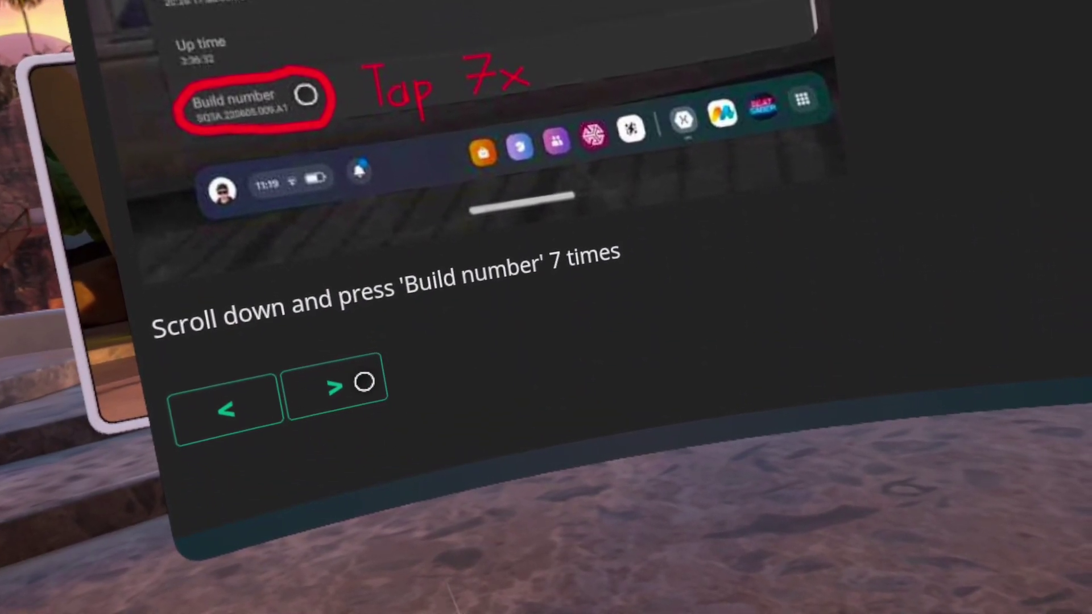
{"action": "left_click", "coordinate": [366, 381]}
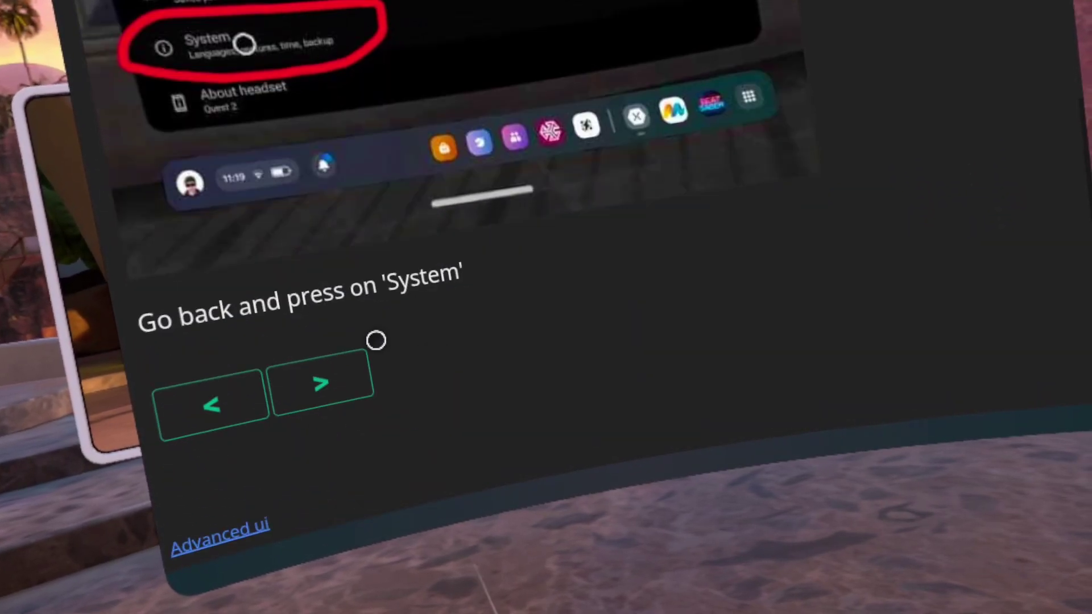
{"action": "left_click", "coordinate": [329, 372]}
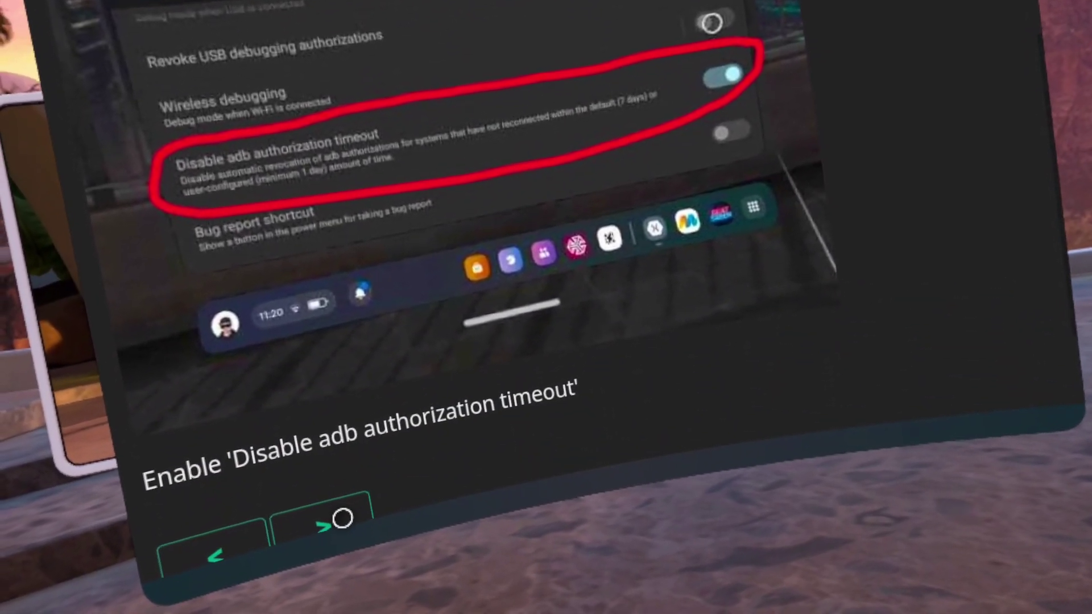
Advance the guide past 'Click on Wireless debugging' to the 'Enable wireless debugging' instructions
{"action": "left_click", "coordinate": [354, 506]}
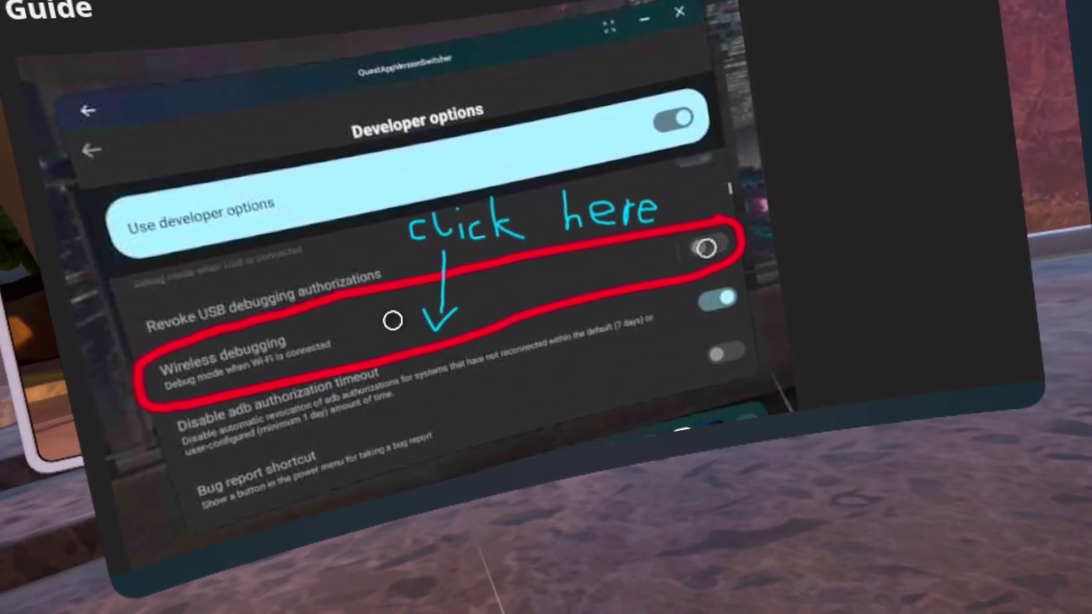
{"action": "scroll", "coordinate": [475, 357], "scroll_direction": "down", "scroll_amount": 3}
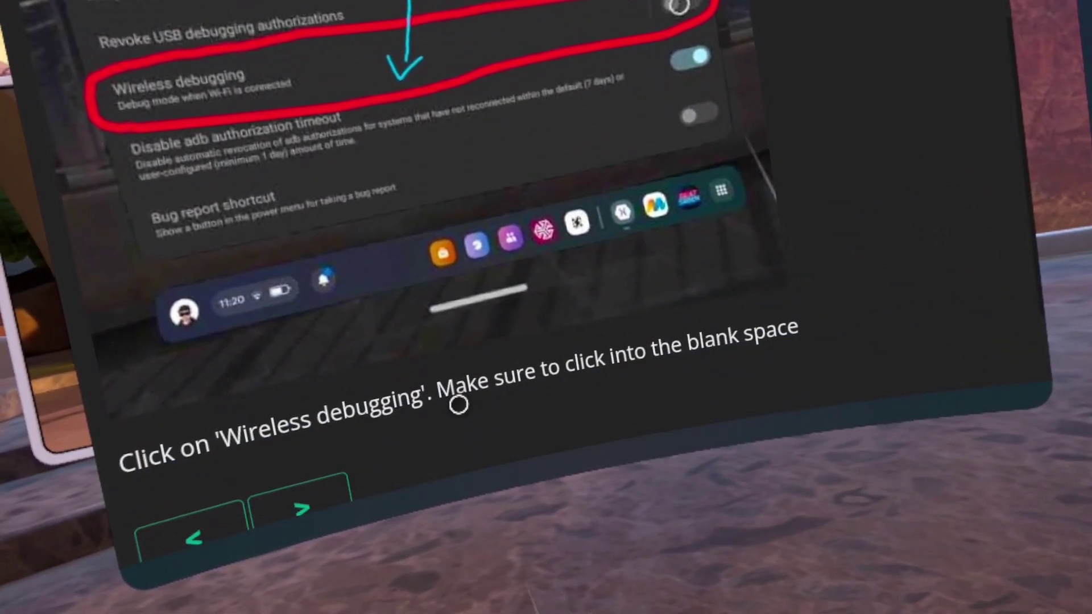
{"action": "left_click", "coordinate": [309, 371]}
{"action": "scroll", "coordinate": [373, 356], "scroll_direction": "up", "scroll_amount": 6}
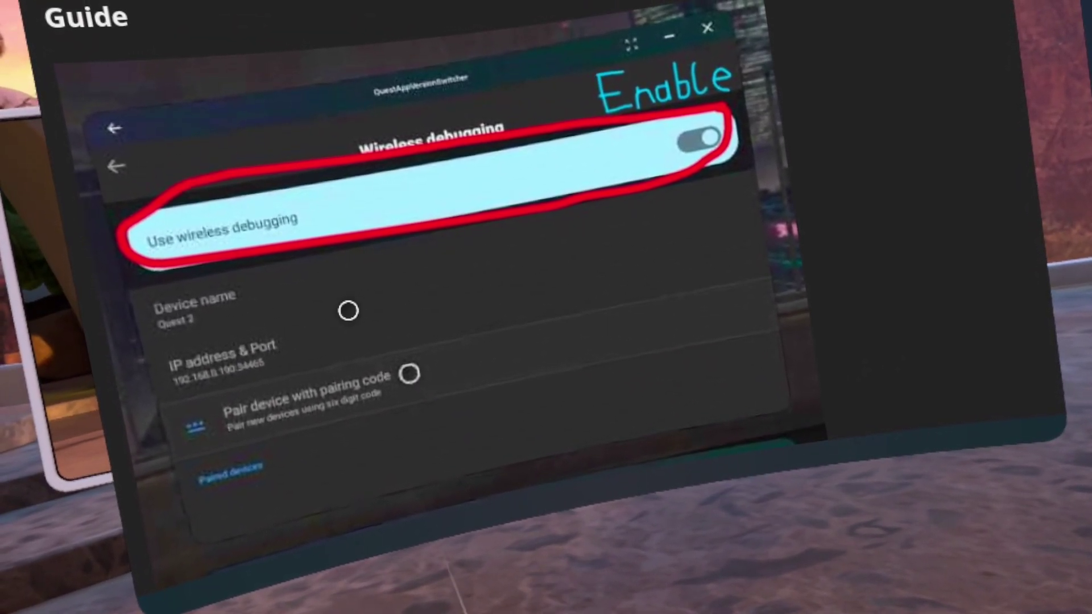
{"action": "scroll", "coordinate": [419, 359], "scroll_direction": "down", "scroll_amount": 3}
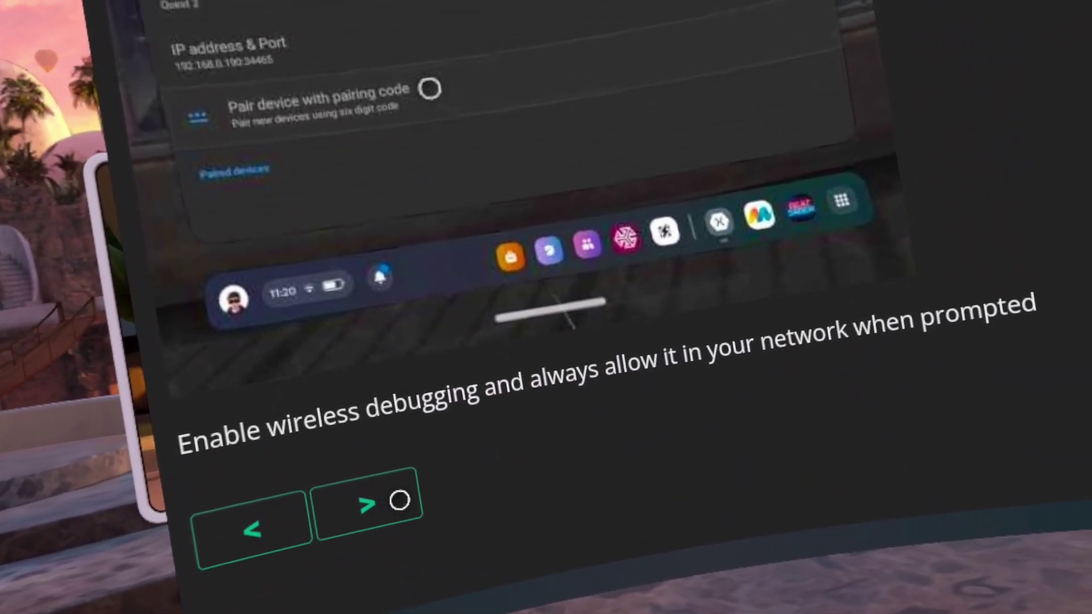
Move the guide two steps to the pairing-code and port entry instructions and read through them
{"action": "left_click", "coordinate": [399, 501]}
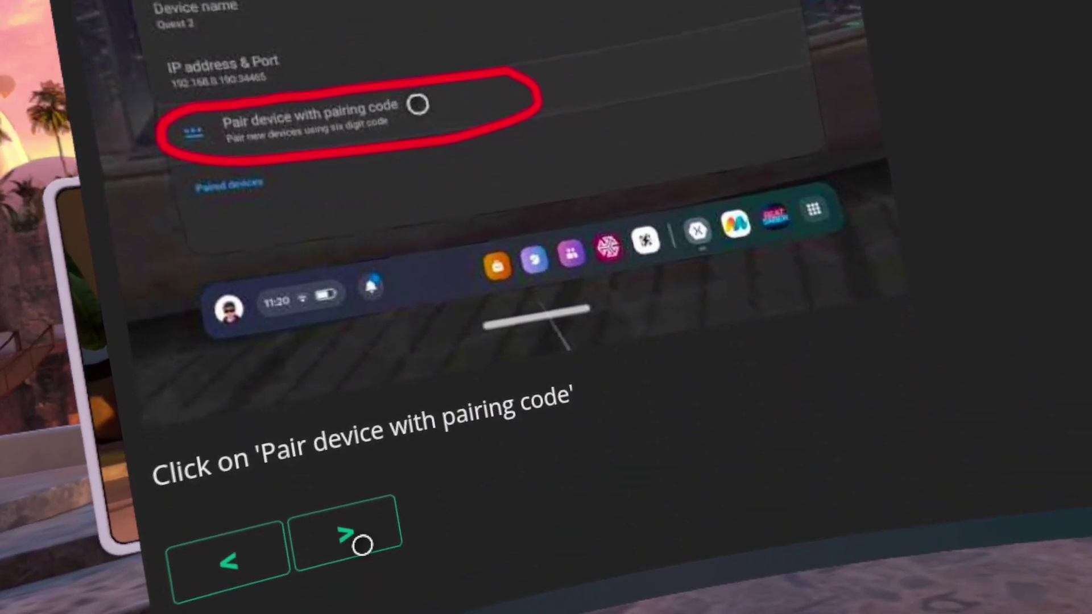
{"action": "left_click", "coordinate": [363, 545]}
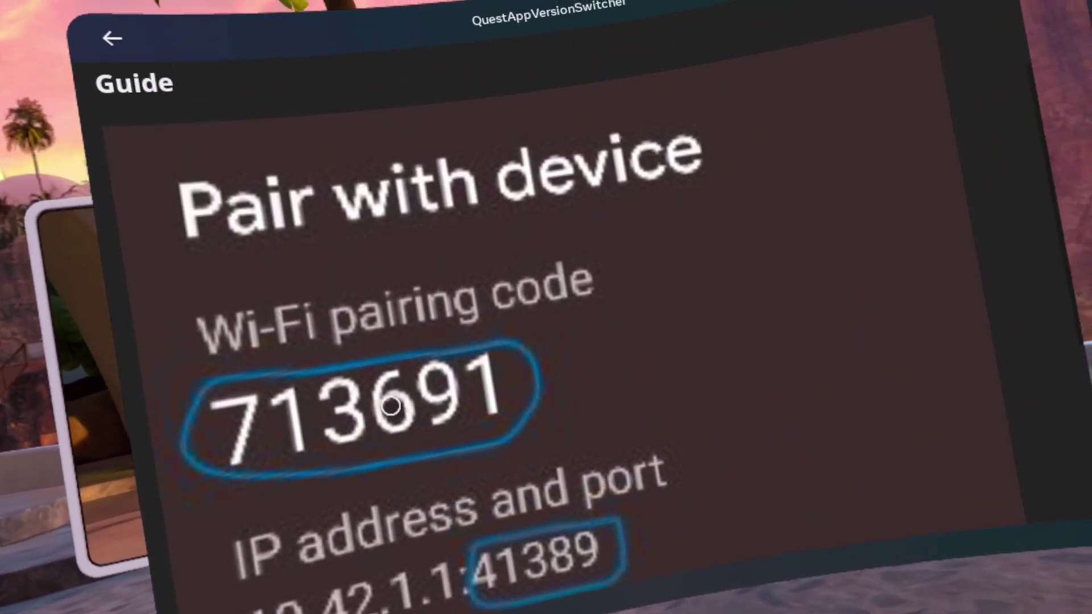
{"action": "scroll", "coordinate": [390, 406], "scroll_direction": "up", "scroll_amount": 5}
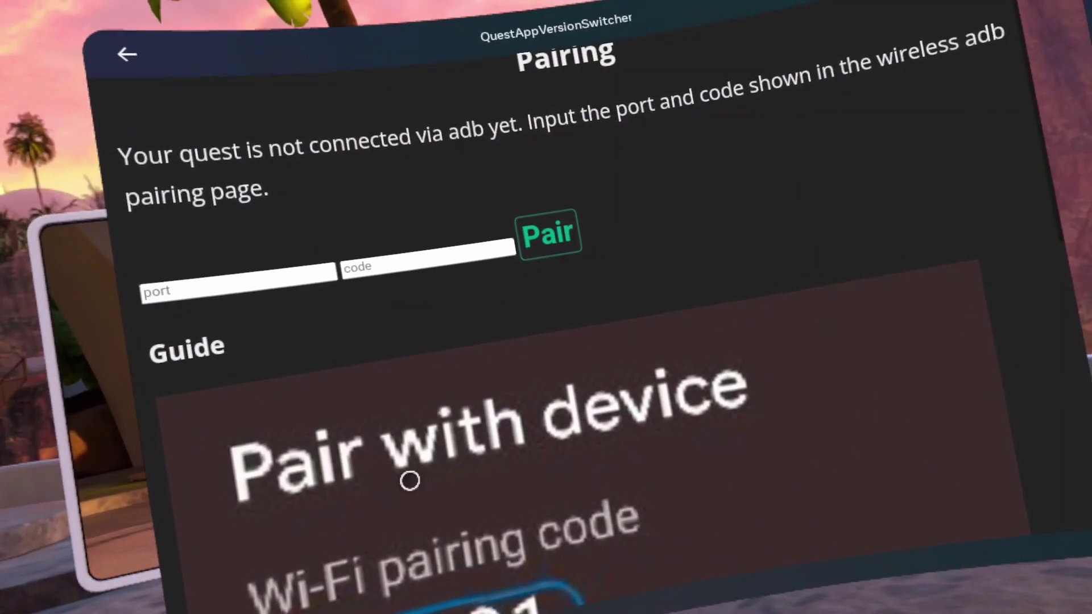
{"action": "scroll", "coordinate": [389, 547], "scroll_direction": "down", "scroll_amount": 4}
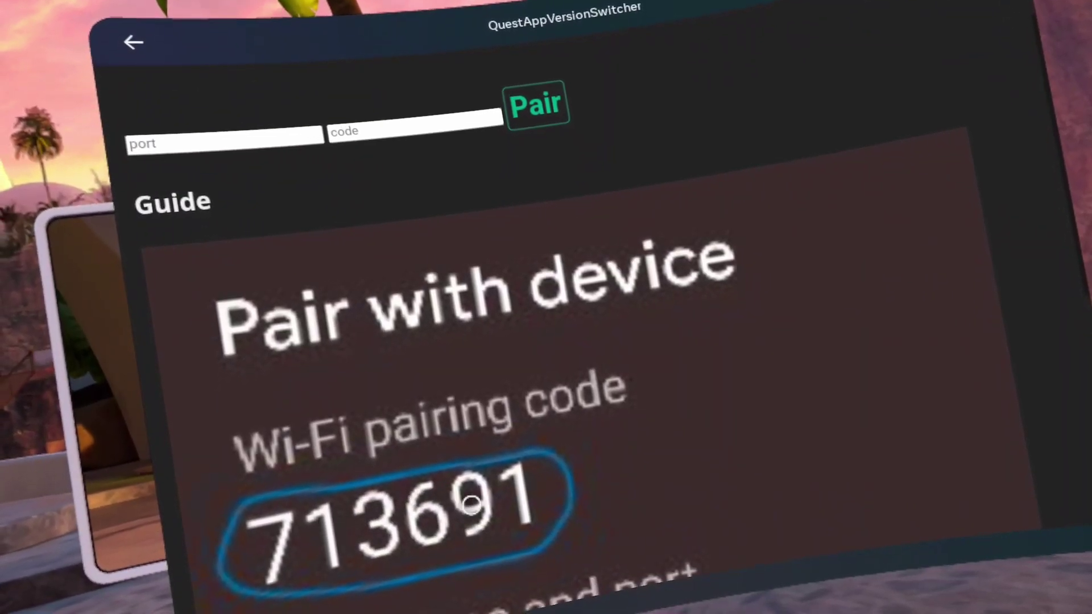
{"action": "scroll", "coordinate": [390, 492], "scroll_direction": "up", "scroll_amount": 3}
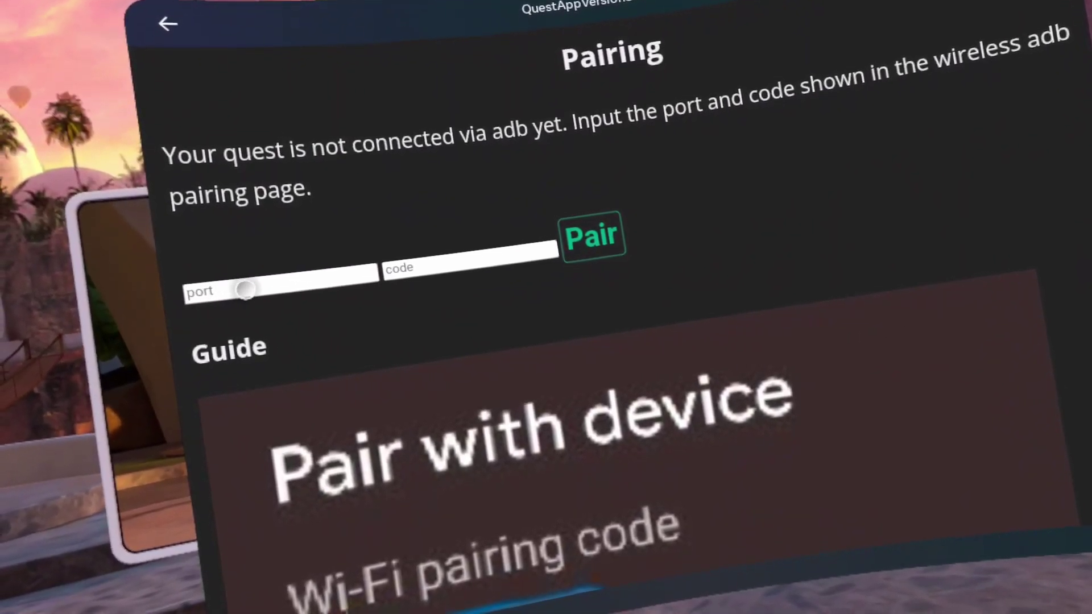
{"action": "scroll", "coordinate": [324, 335], "scroll_direction": "down", "scroll_amount": 10}
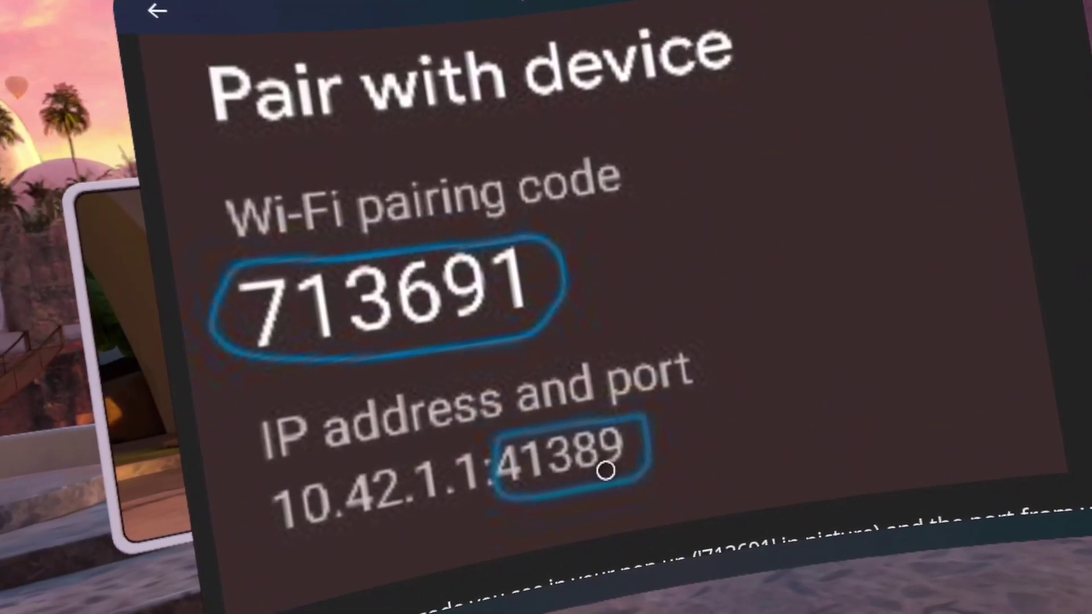
{"action": "scroll", "coordinate": [585, 434], "scroll_direction": "up", "scroll_amount": 10}
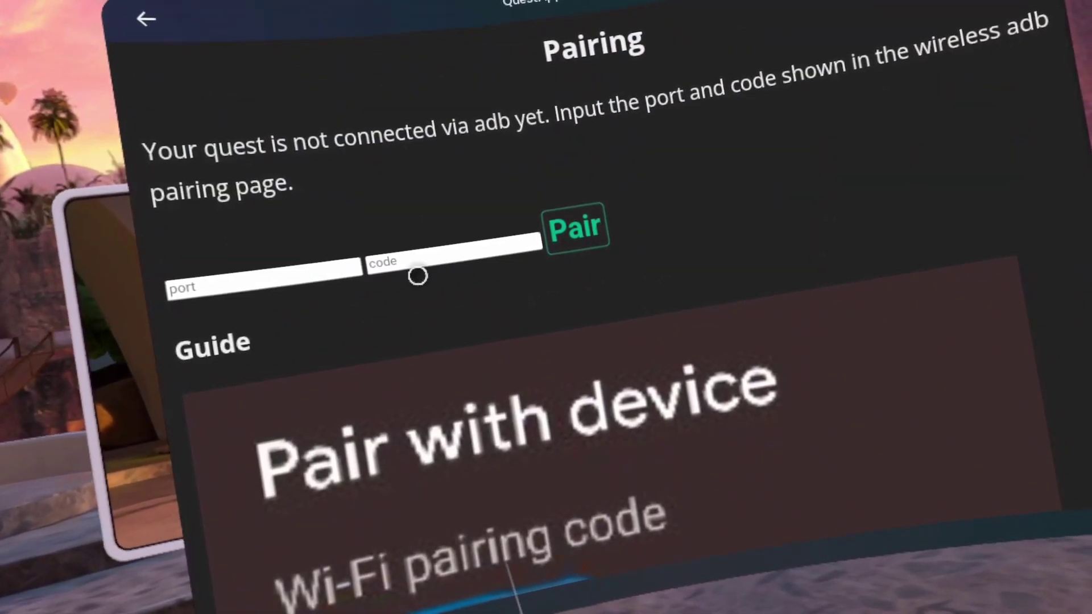
{"action": "scroll", "coordinate": [531, 332], "scroll_direction": "down", "scroll_amount": 10}
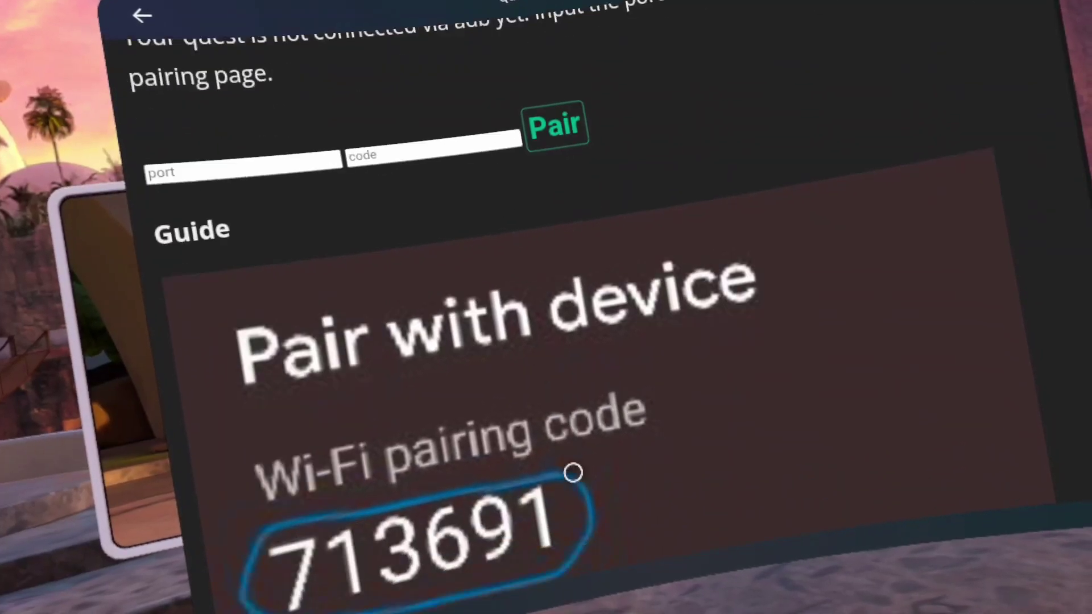
{"action": "scroll", "coordinate": [545, 439], "scroll_direction": "down", "scroll_amount": 3}
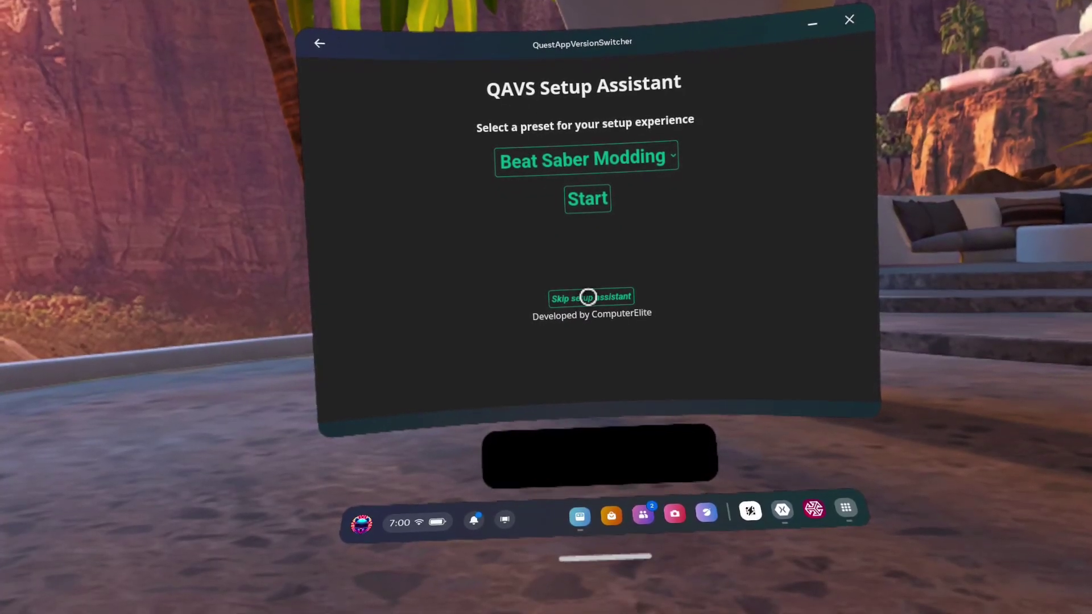
Skip the setup assistant and install the downloaded Beat Saber without modding
{"action": "left_click", "coordinate": [588, 307]}
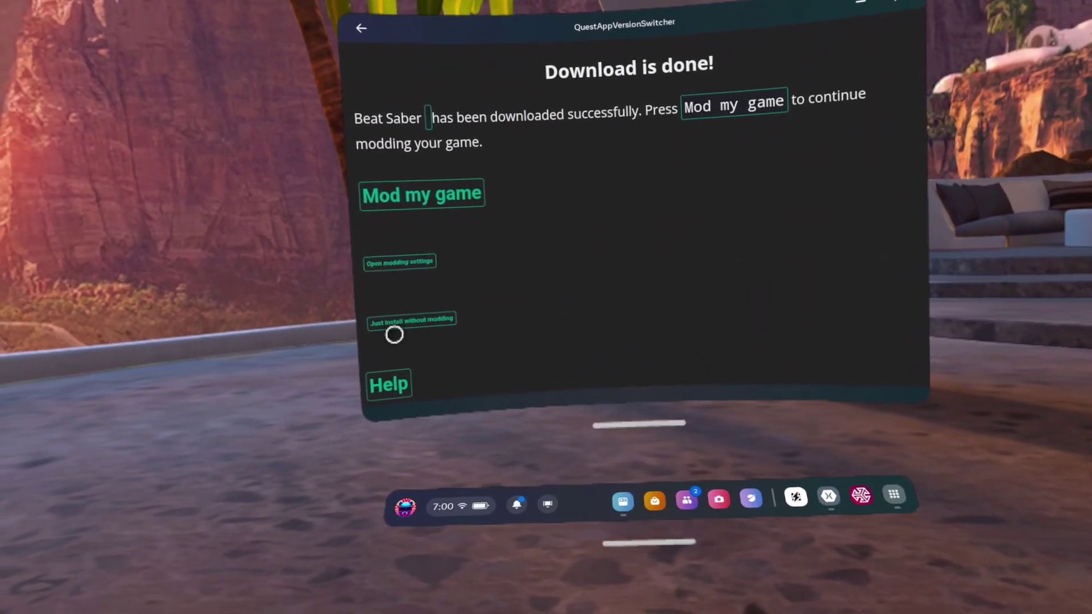
{"action": "left_click", "coordinate": [435, 307]}
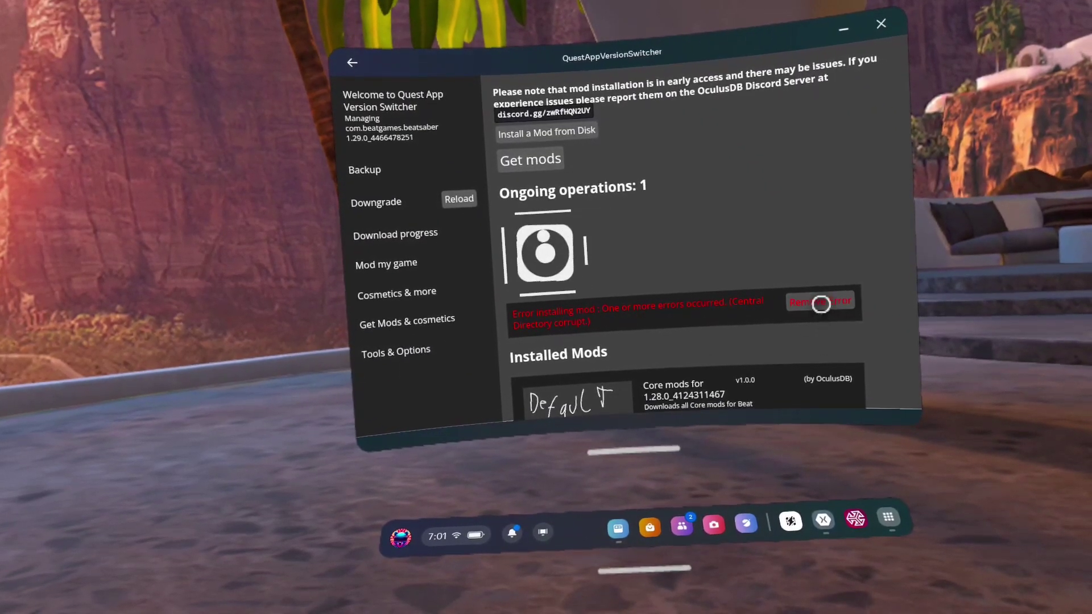
Dismiss the mod install error and restore the 1.28.0 Downgraded backup, uninstalling the current game first
{"action": "left_click", "coordinate": [821, 302]}
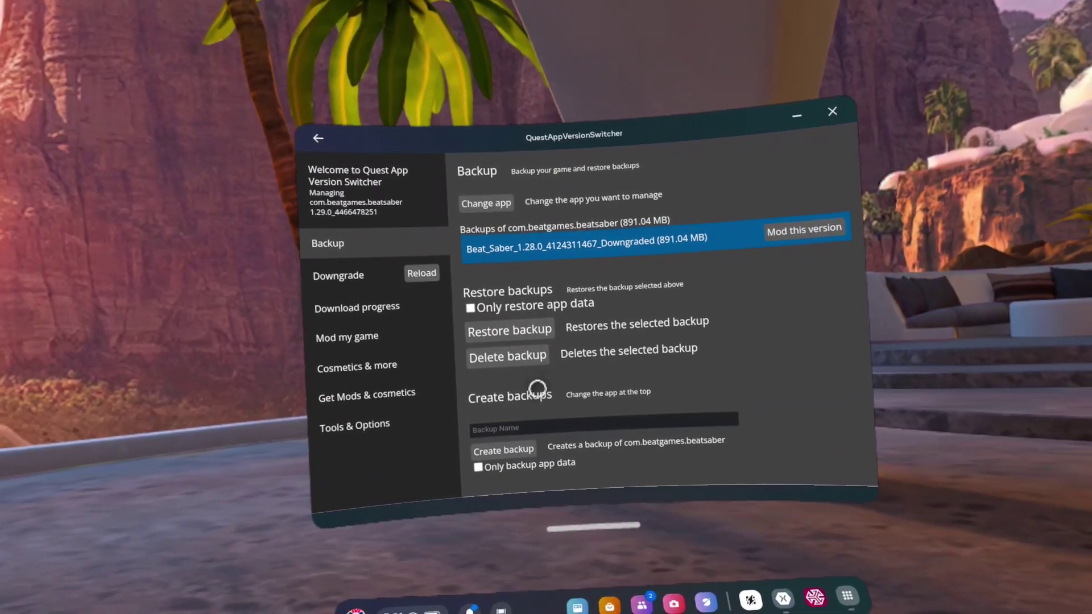
{"action": "left_click", "coordinate": [543, 319]}
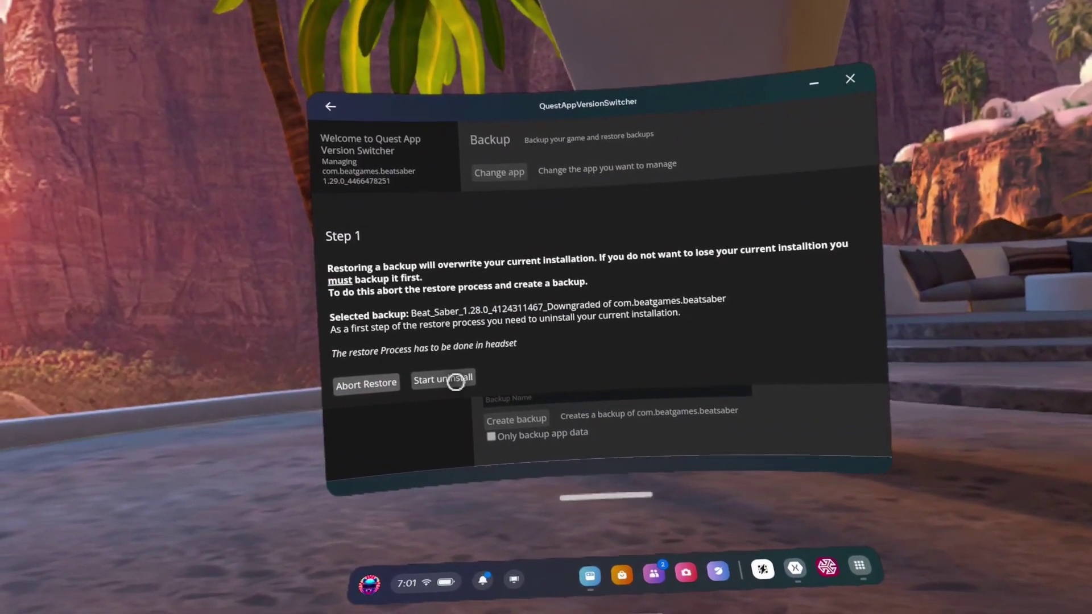
{"action": "left_click", "coordinate": [455, 380]}
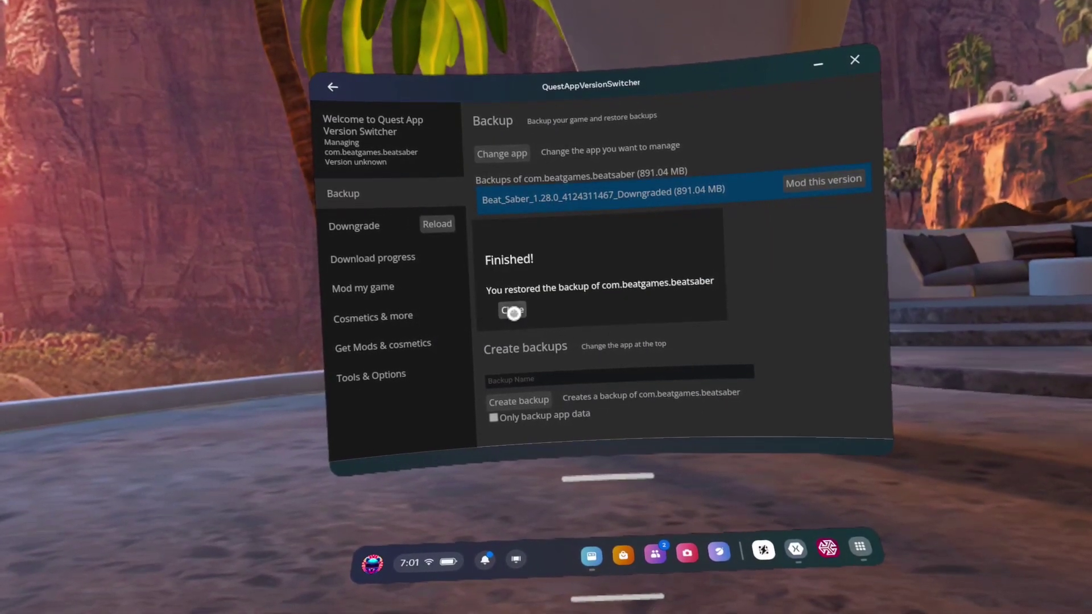
{"action": "left_click", "coordinate": [512, 311]}
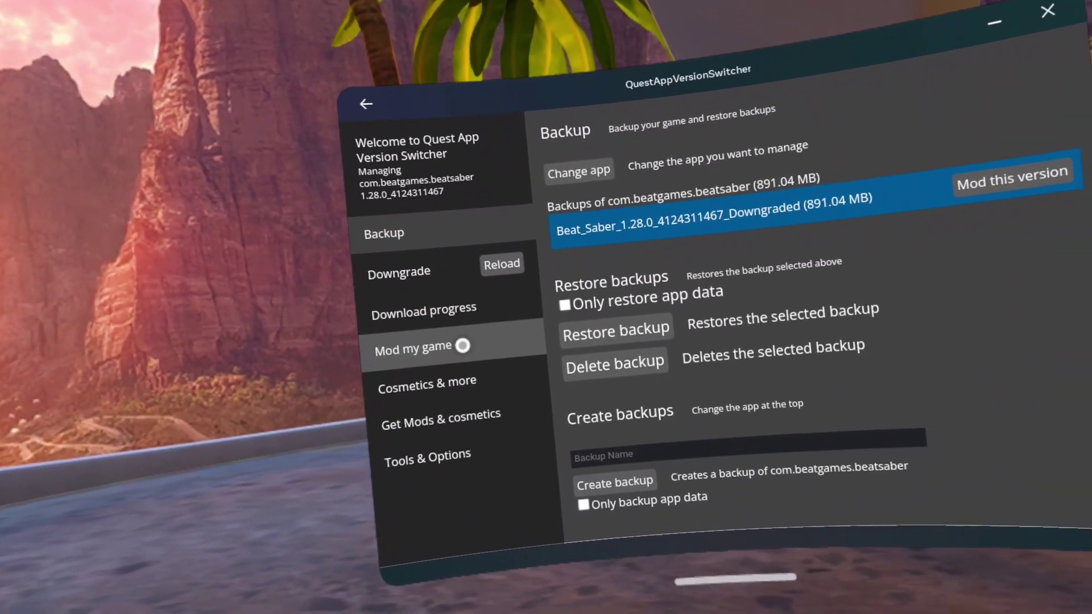
Patch Beat Saber with QuestLoader, reinstall the patched game and allow it to manage all files
{"action": "left_click", "coordinate": [462, 345]}
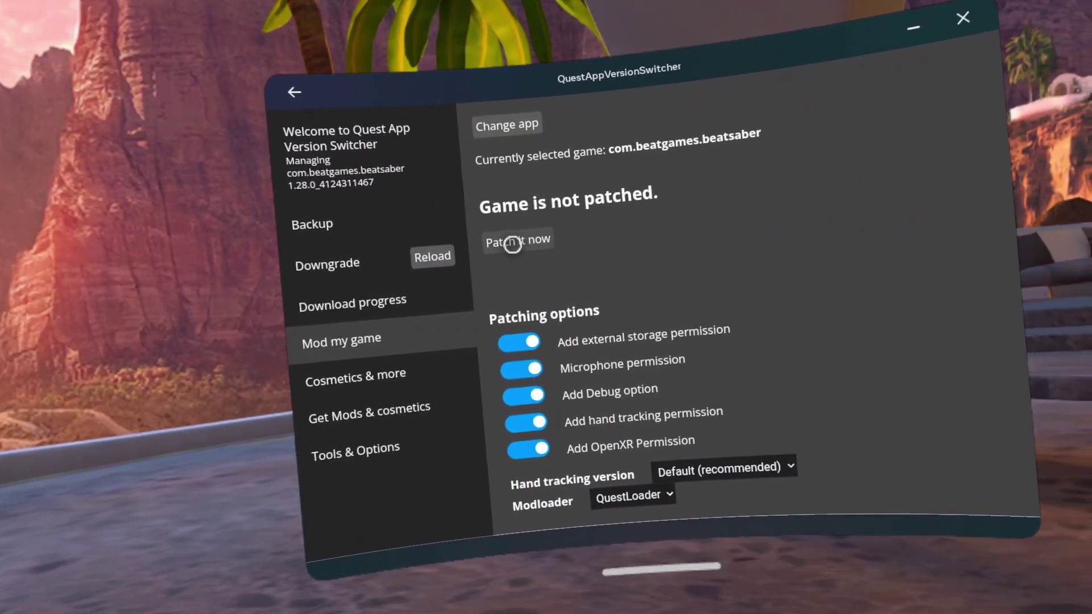
{"action": "left_click", "coordinate": [513, 243]}
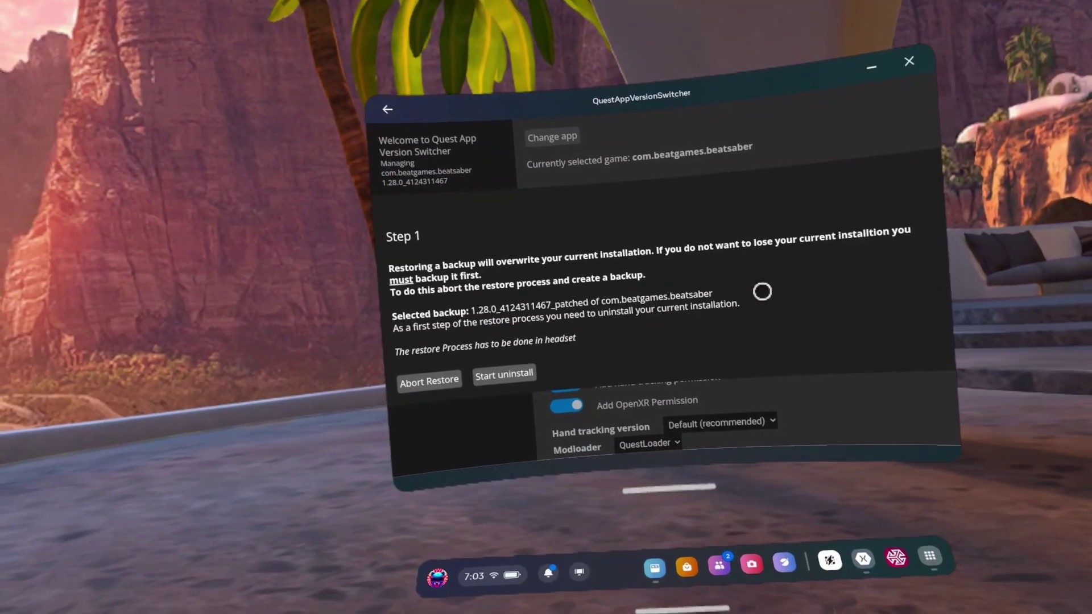
{"action": "left_click", "coordinate": [512, 370]}
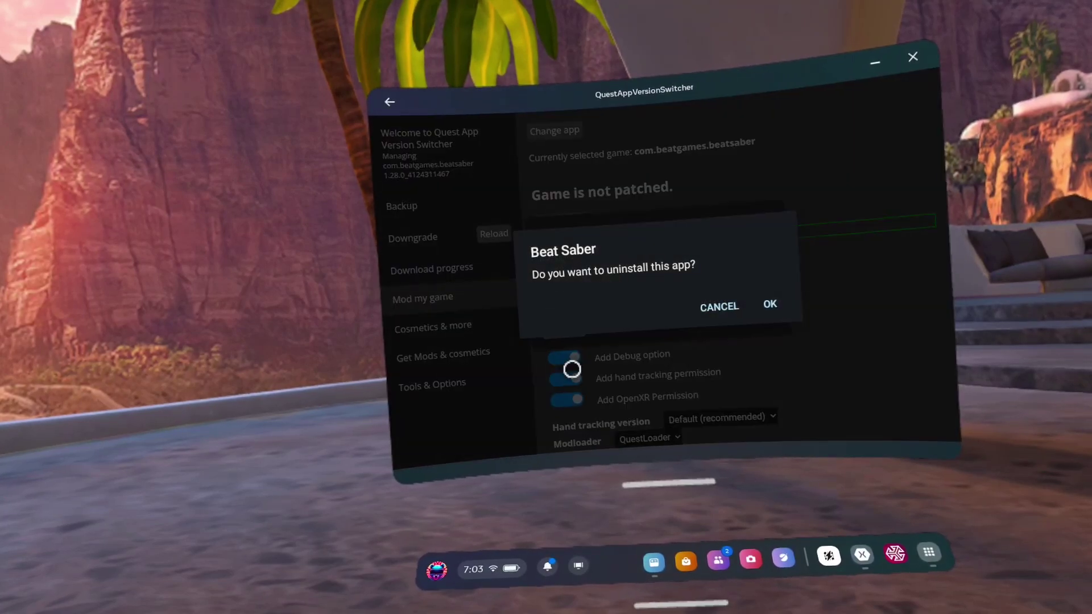
{"action": "left_click", "coordinate": [765, 305]}
{"action": "left_click", "coordinate": [569, 327]}
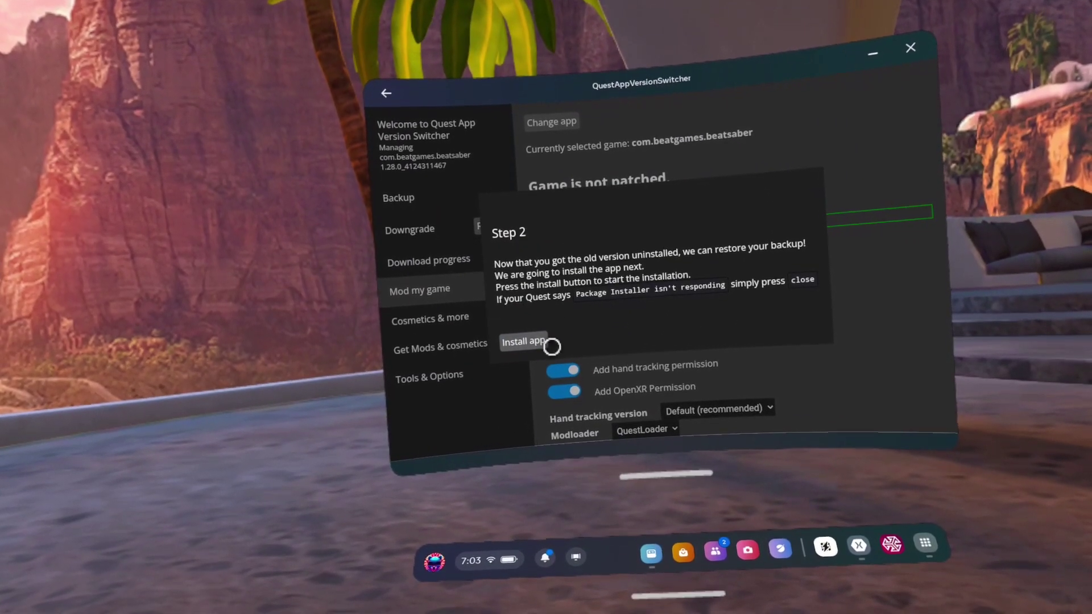
{"action": "left_click", "coordinate": [522, 335]}
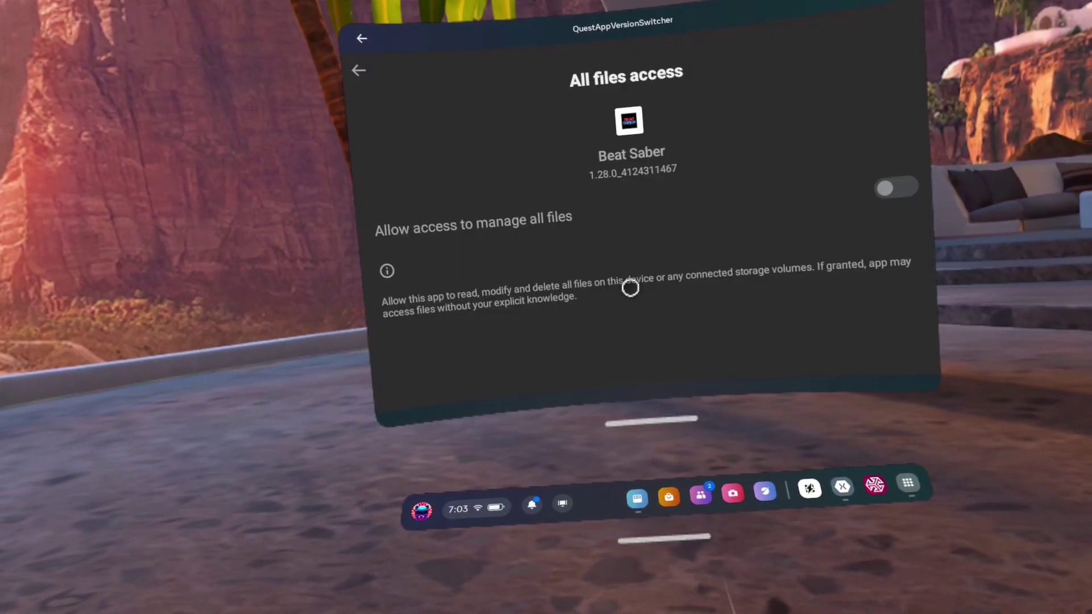
{"action": "left_click", "coordinate": [893, 187]}
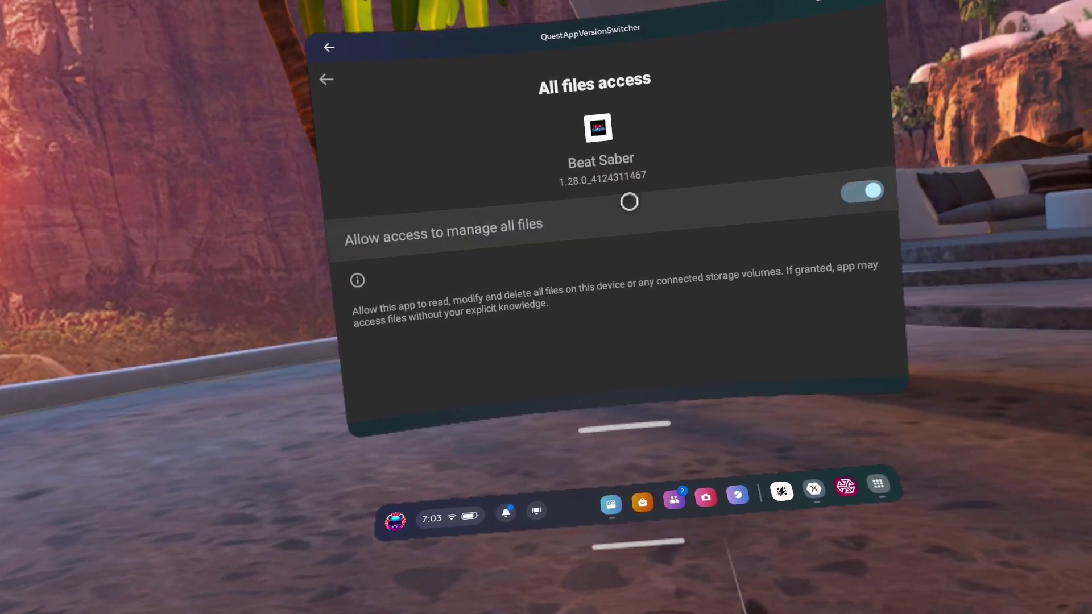
Return to the backup restore step, continue validation and close the Finished dialog
{"action": "left_click", "coordinate": [326, 79]}
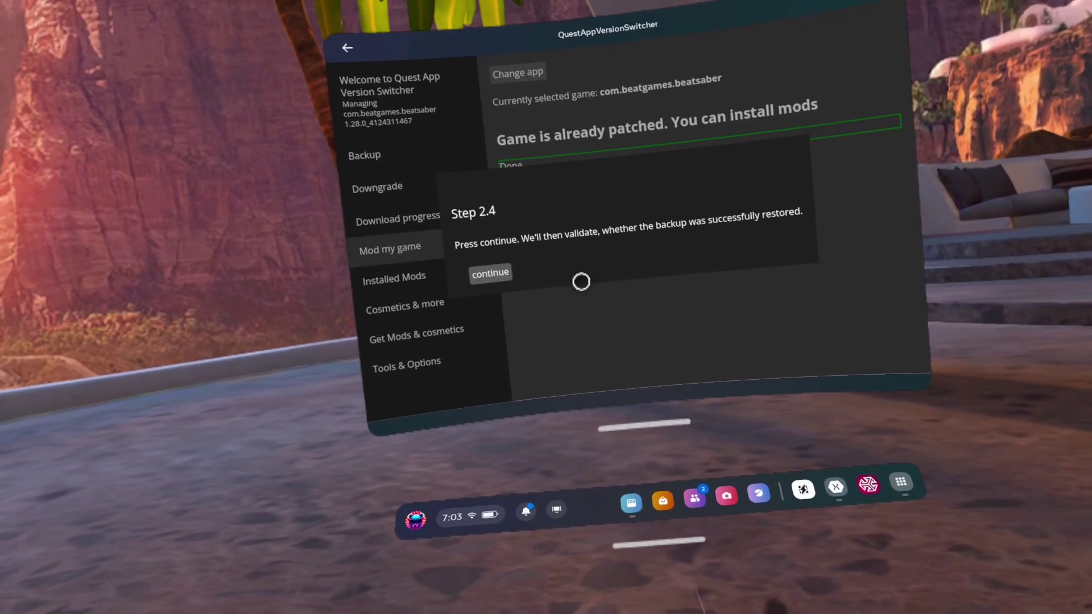
{"action": "left_click", "coordinate": [490, 274]}
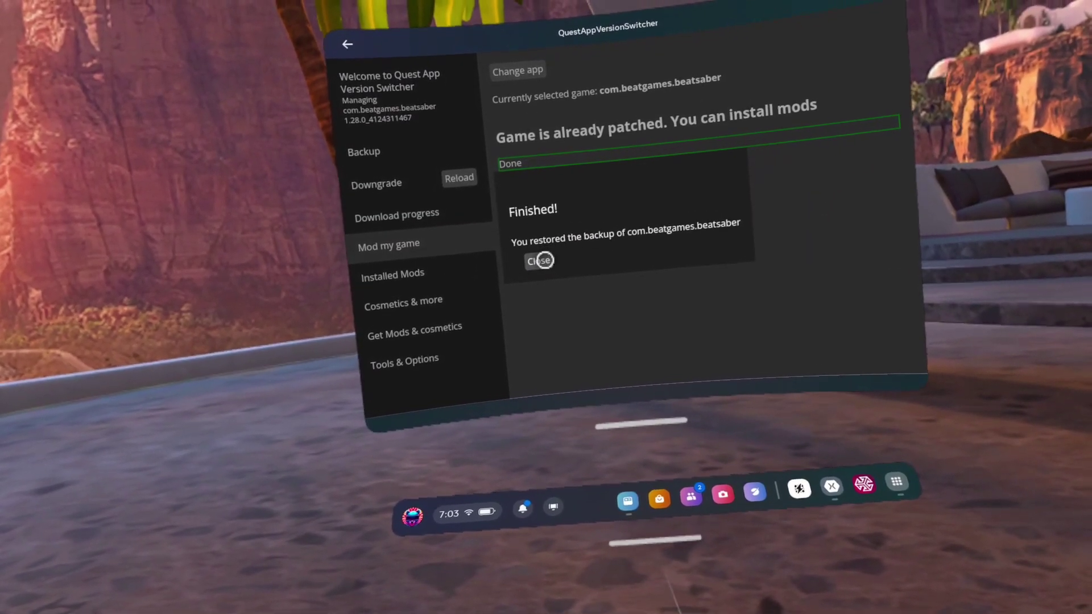
{"action": "left_click", "coordinate": [542, 260]}
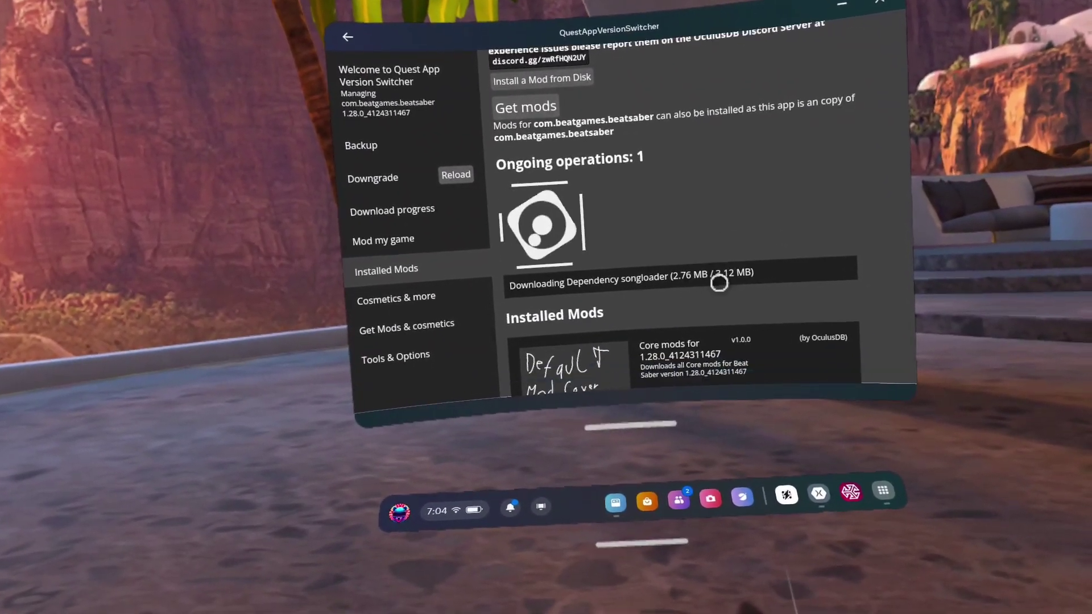
Scroll the Installed Mods list while Core mods and PlayerDataKeeper finish installing
{"action": "scroll", "coordinate": [719, 283], "scroll_direction": "down", "scroll_amount": 2}
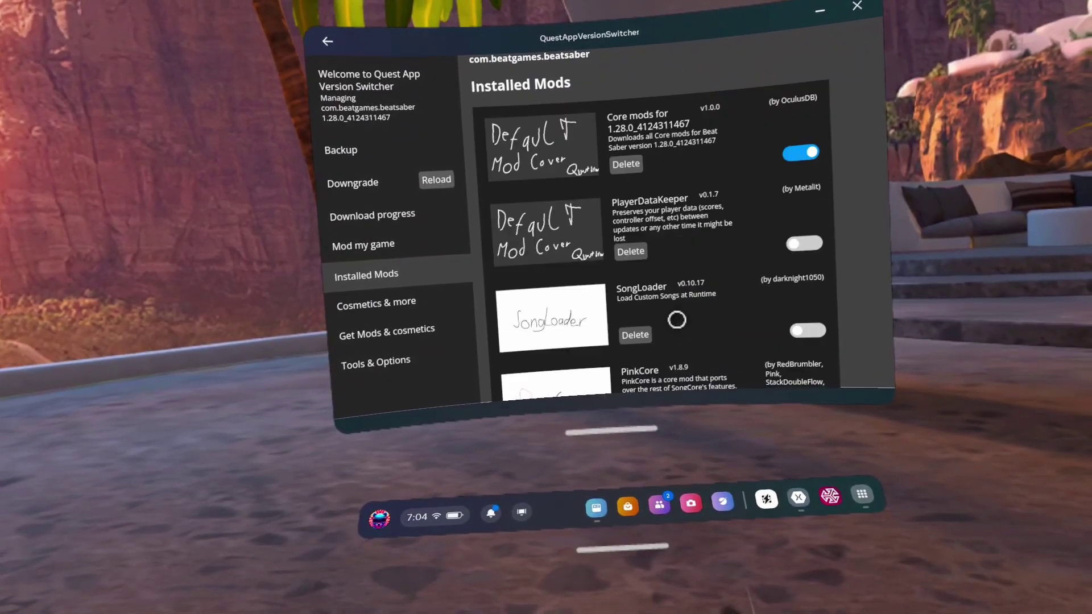
{"action": "scroll", "coordinate": [774, 231], "scroll_direction": "down", "scroll_amount": 3}
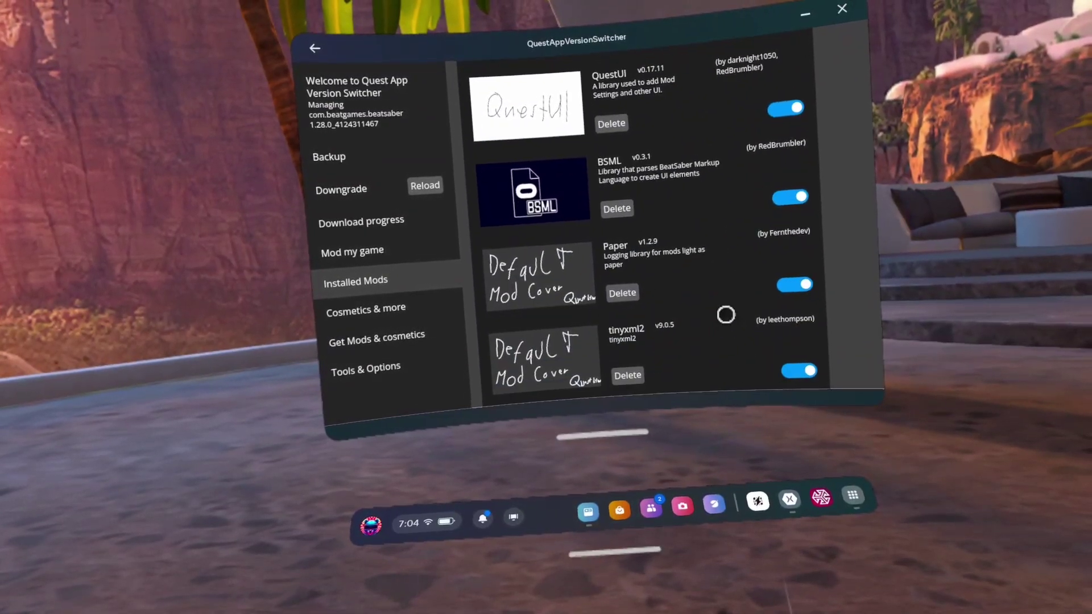
{"action": "scroll", "coordinate": [721, 257], "scroll_direction": "up", "scroll_amount": 10}
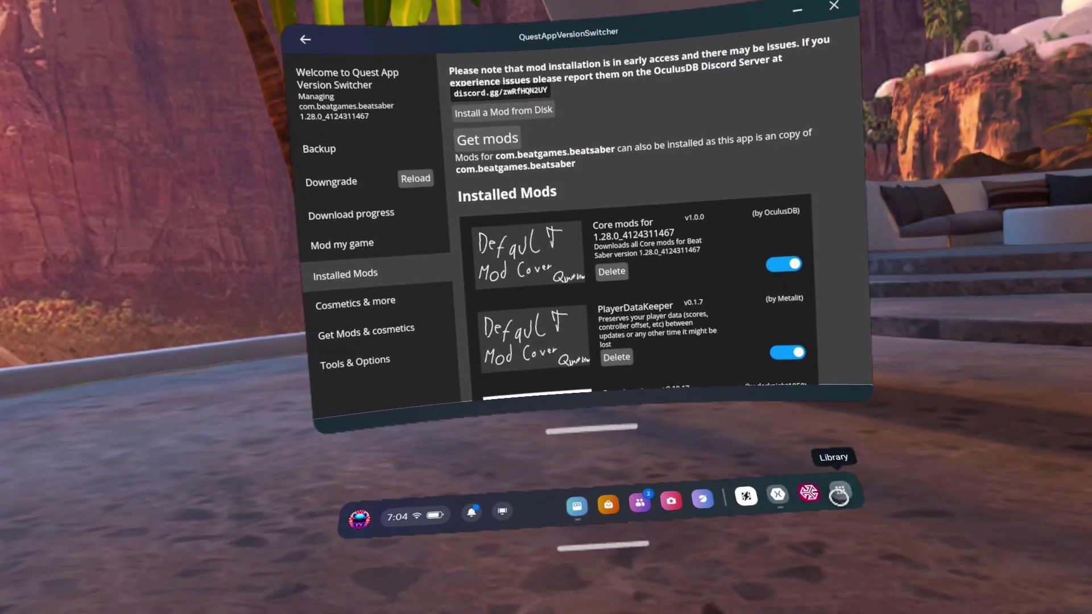
Open the Library, switch the filter to All (131) and launch Beat Saber
{"action": "left_click", "coordinate": [838, 480]}
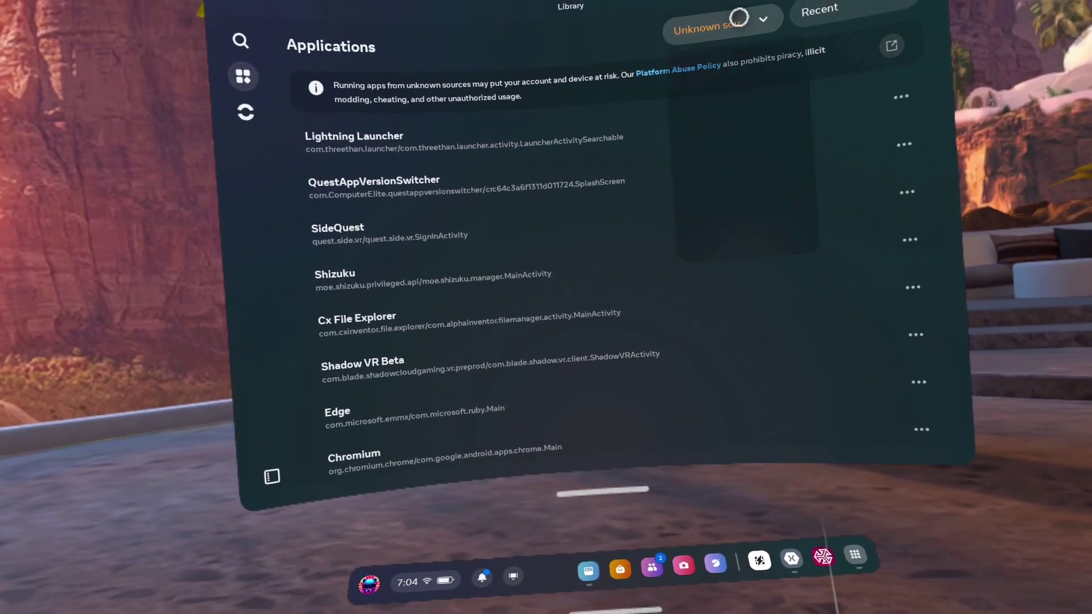
{"action": "left_click", "coordinate": [734, 9]}
{"action": "left_click", "coordinate": [705, 50]}
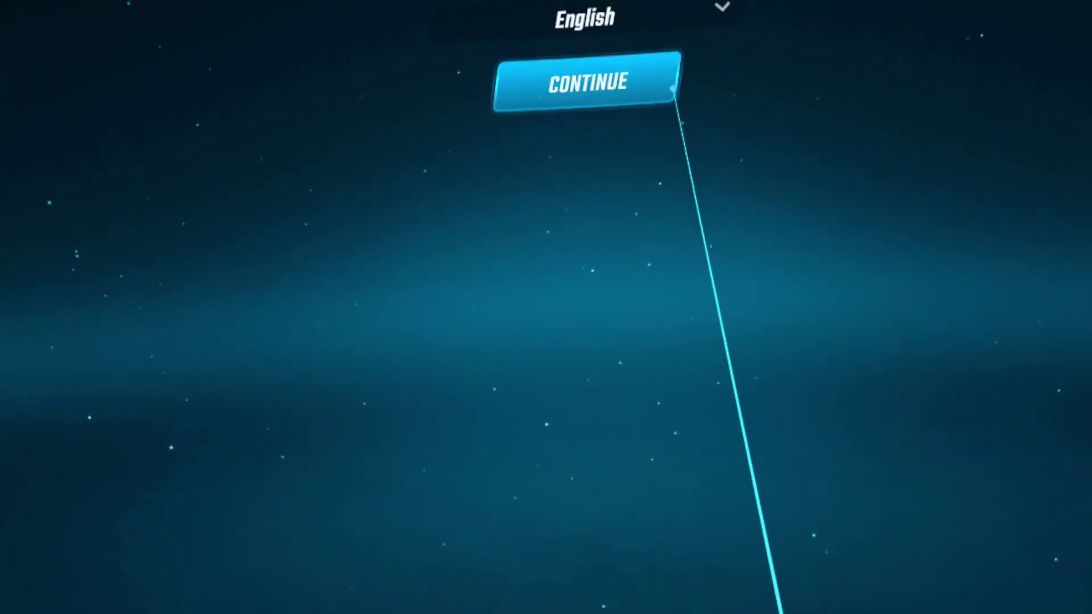
Confirm English, choose North and South America as region, and close the Restore App warning
{"action": "left_click", "coordinate": [673, 103]}
{"action": "left_click", "coordinate": [710, 40]}
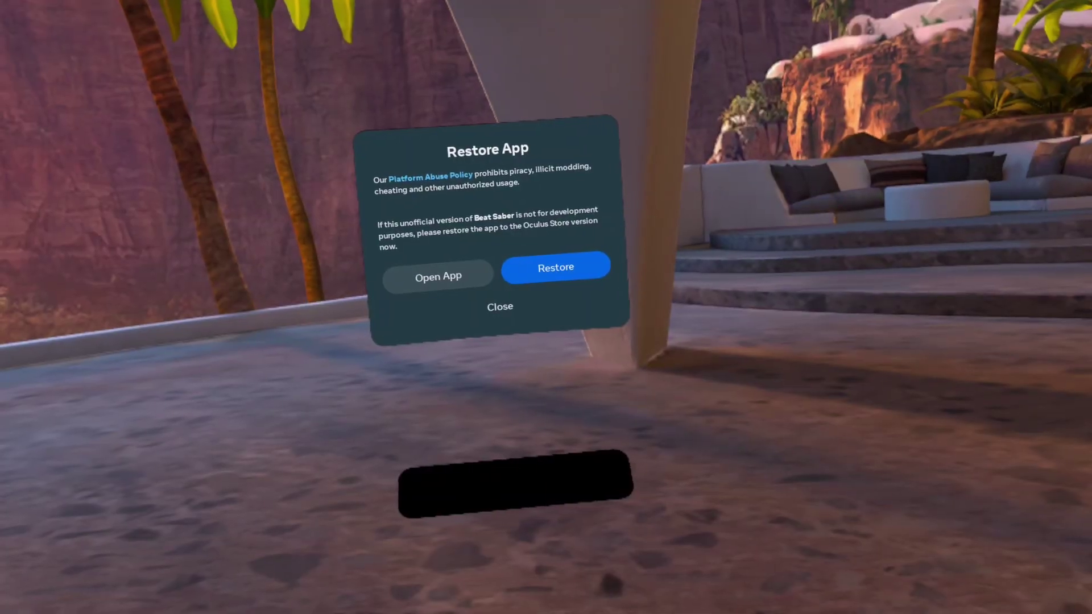
{"action": "left_click", "coordinate": [512, 303]}
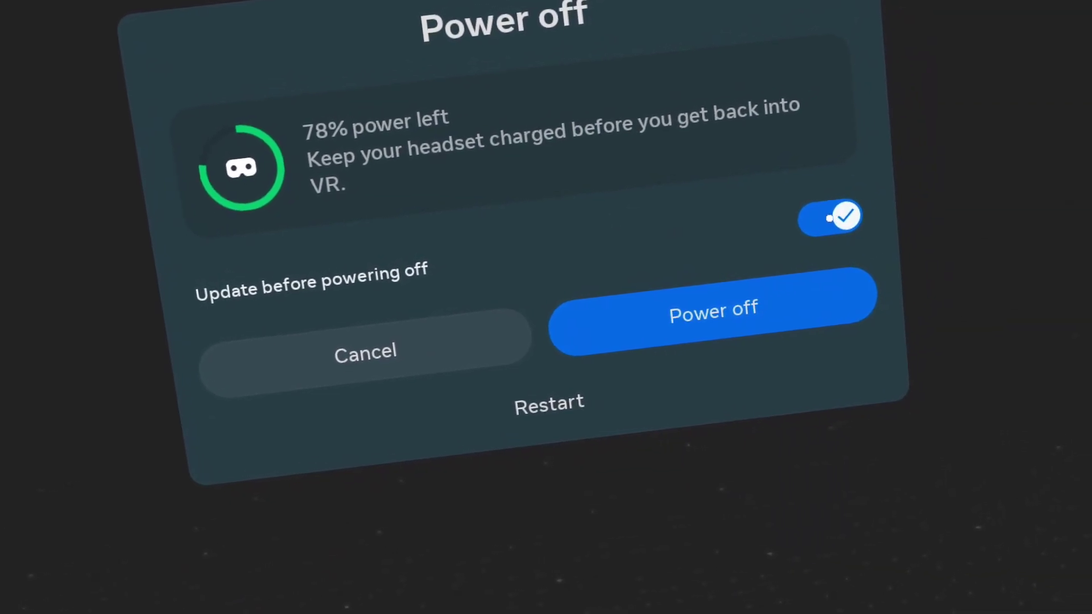
Restart the headset with updating turned off and grant QuestAppVersionSwitcher access
{"action": "left_click", "coordinate": [829, 218]}
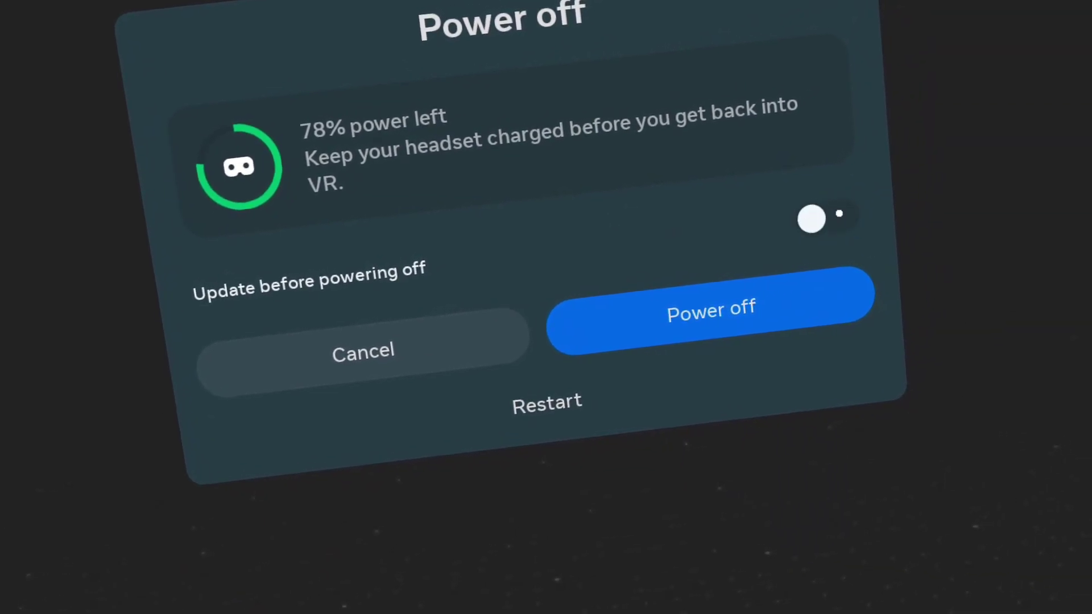
{"action": "left_click", "coordinate": [563, 393]}
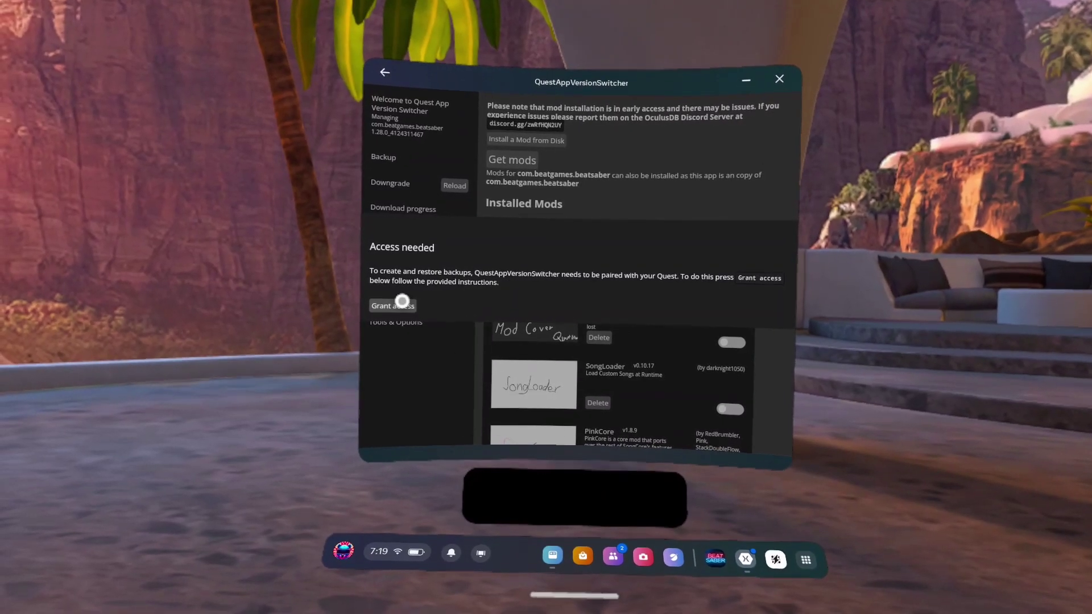
{"action": "left_click", "coordinate": [402, 302]}
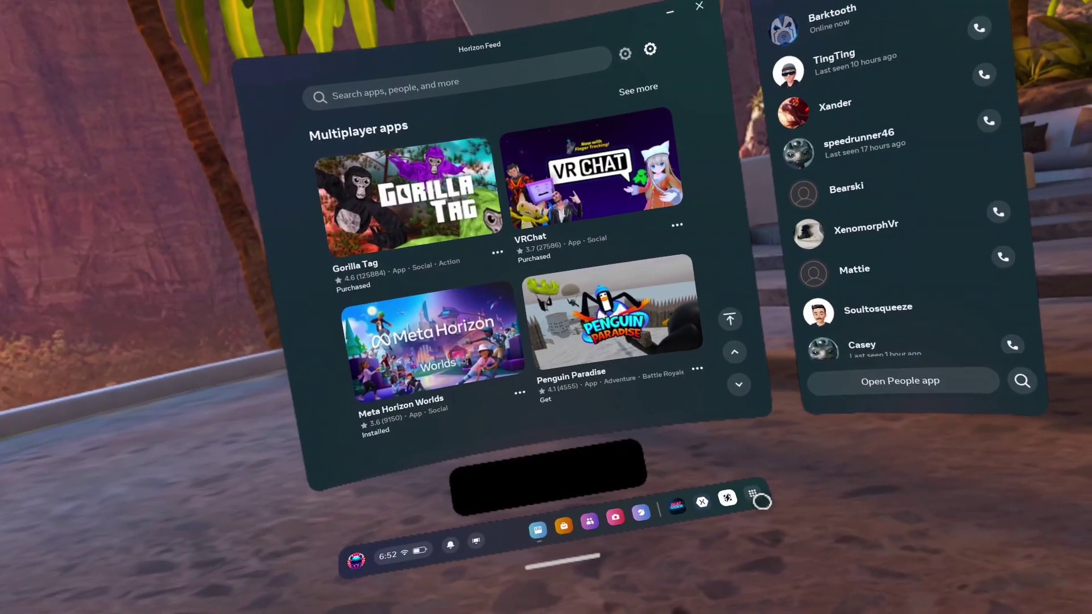
Filter the Library to unknown sources and always allow wireless debugging on this network
{"action": "left_click", "coordinate": [742, 491]}
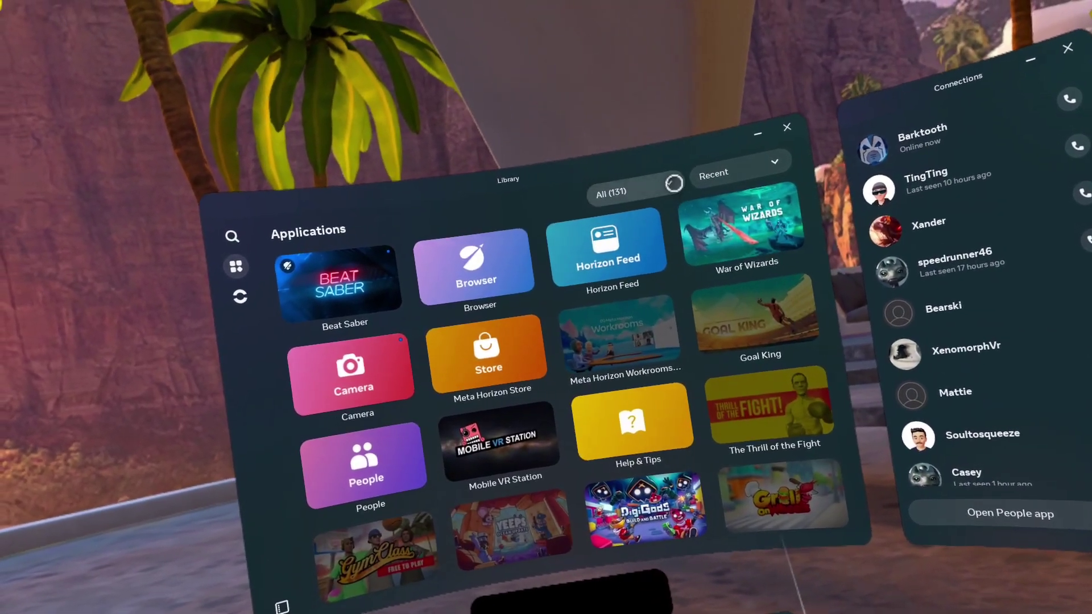
{"action": "left_click", "coordinate": [654, 173]}
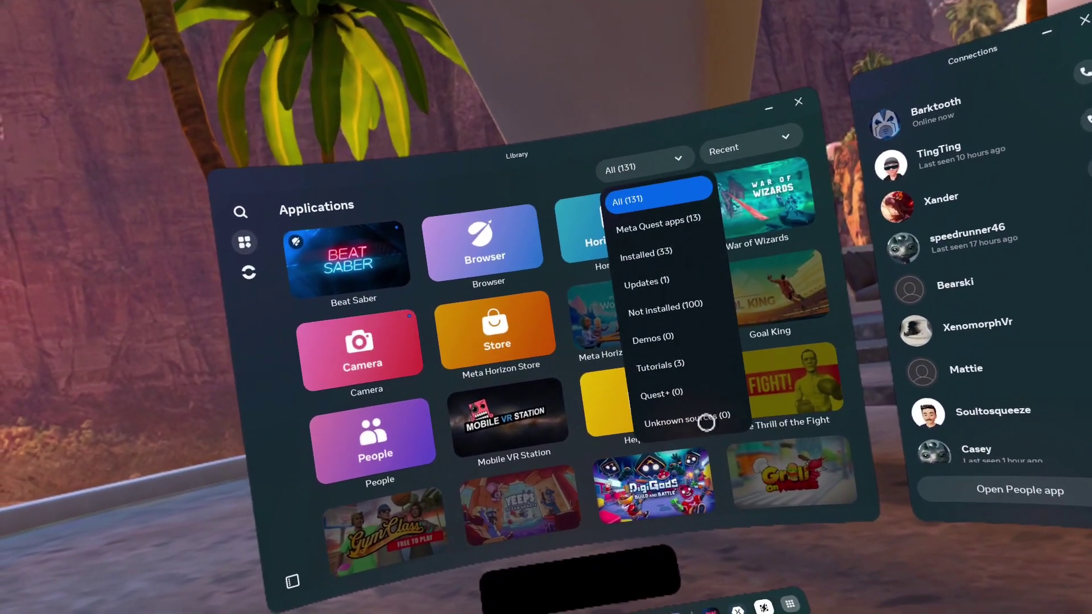
{"action": "left_click", "coordinate": [707, 422]}
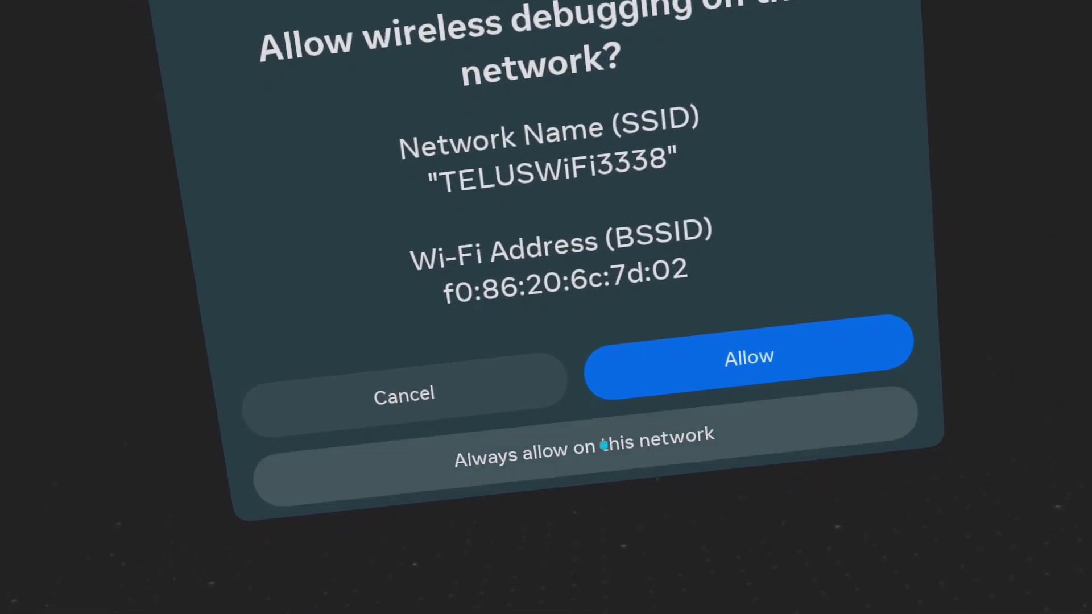
{"action": "left_click", "coordinate": [658, 442]}
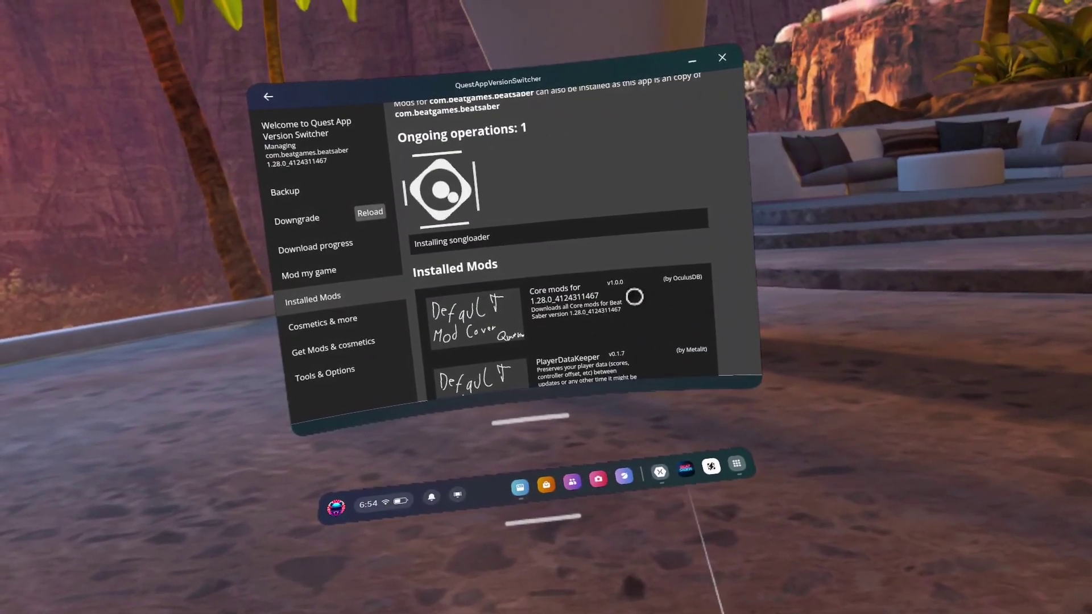
Enable PinkCore and confirm SongDownloader, ModList, PlaylistCore and PlaylistManager are all switched on
{"action": "scroll", "coordinate": [670, 317], "scroll_direction": "down", "scroll_amount": 2}
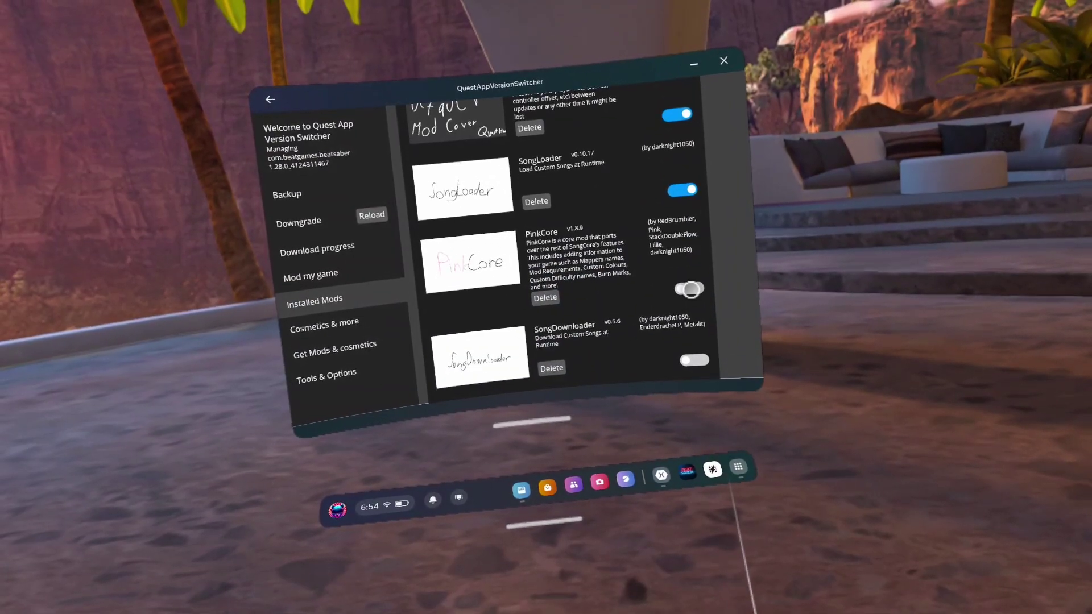
{"action": "left_click", "coordinate": [690, 290]}
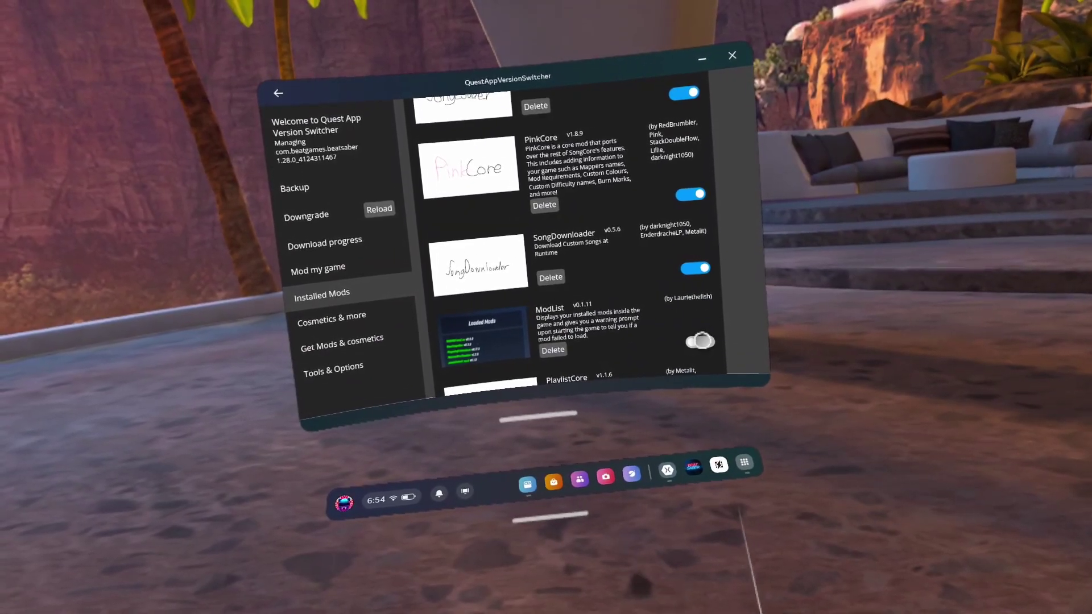
{"action": "scroll", "coordinate": [596, 295], "scroll_direction": "down", "scroll_amount": 3}
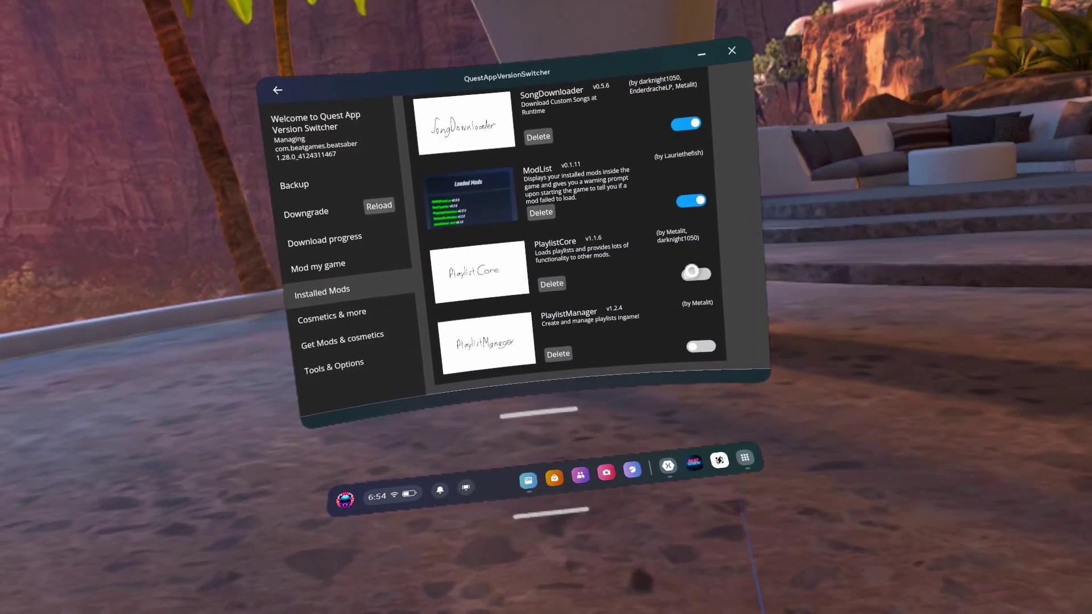
{"action": "scroll", "coordinate": [612, 274], "scroll_direction": "down", "scroll_amount": 2}
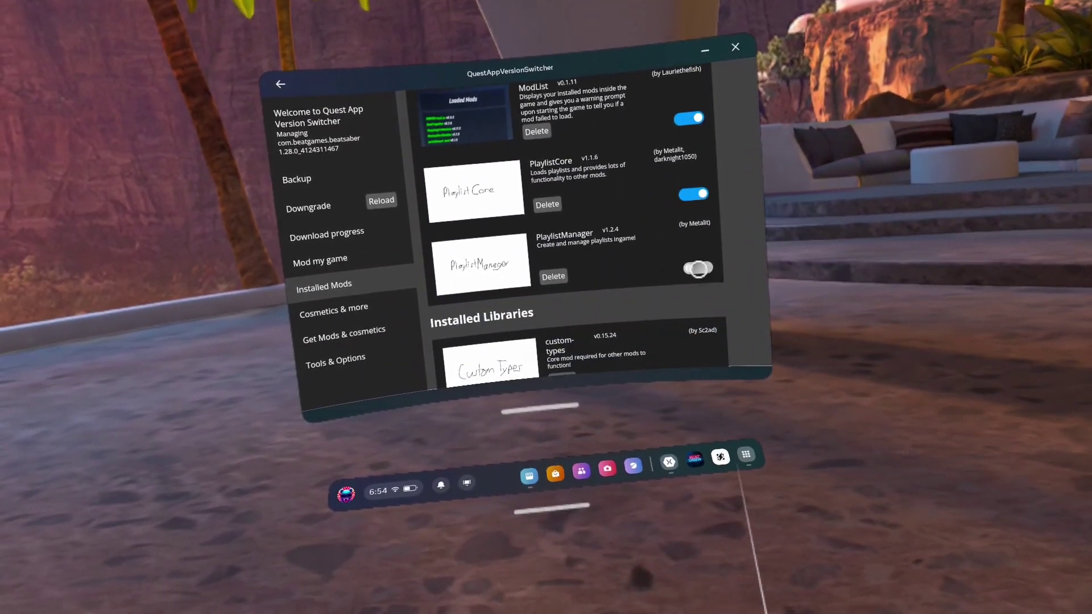
{"action": "scroll", "coordinate": [627, 298], "scroll_direction": "down", "scroll_amount": 5}
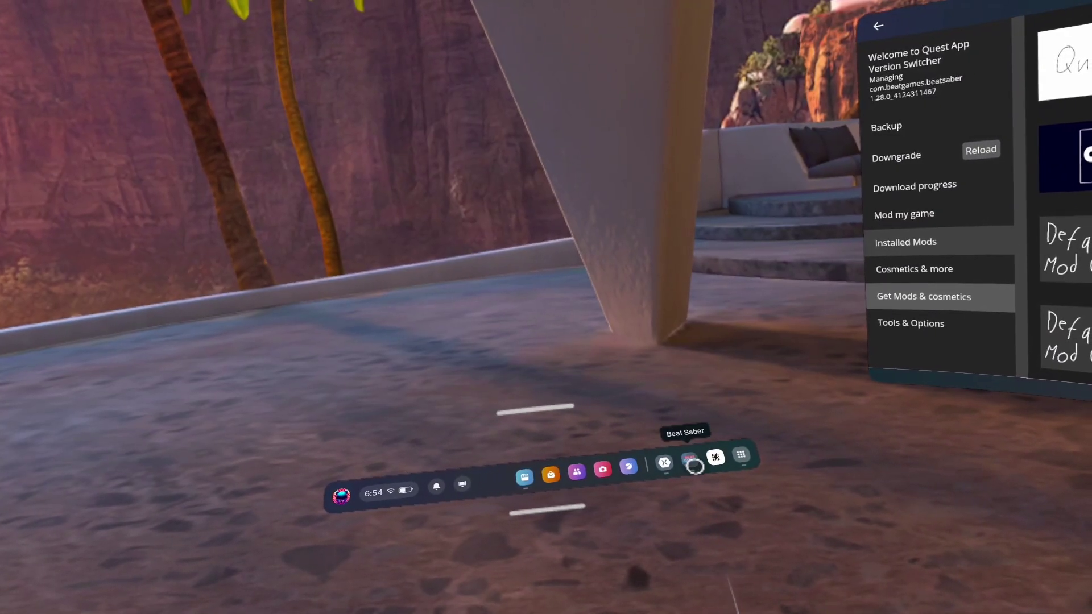
Launch Beat Saber past the Restore App warning to the modded main menu, then exit
{"action": "left_click", "coordinate": [695, 466]}
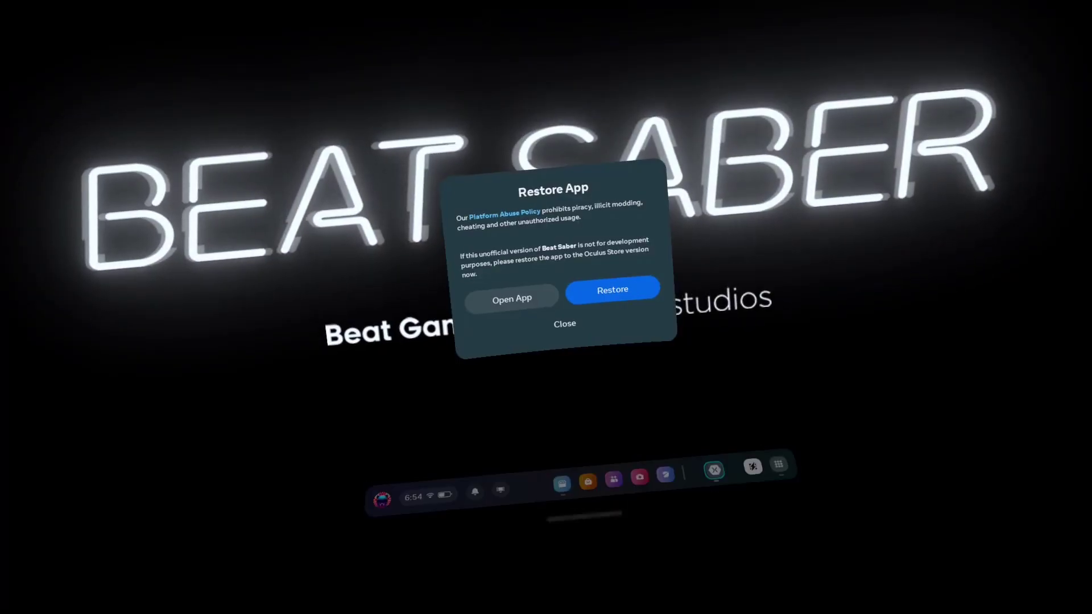
{"action": "left_click", "coordinate": [526, 299]}
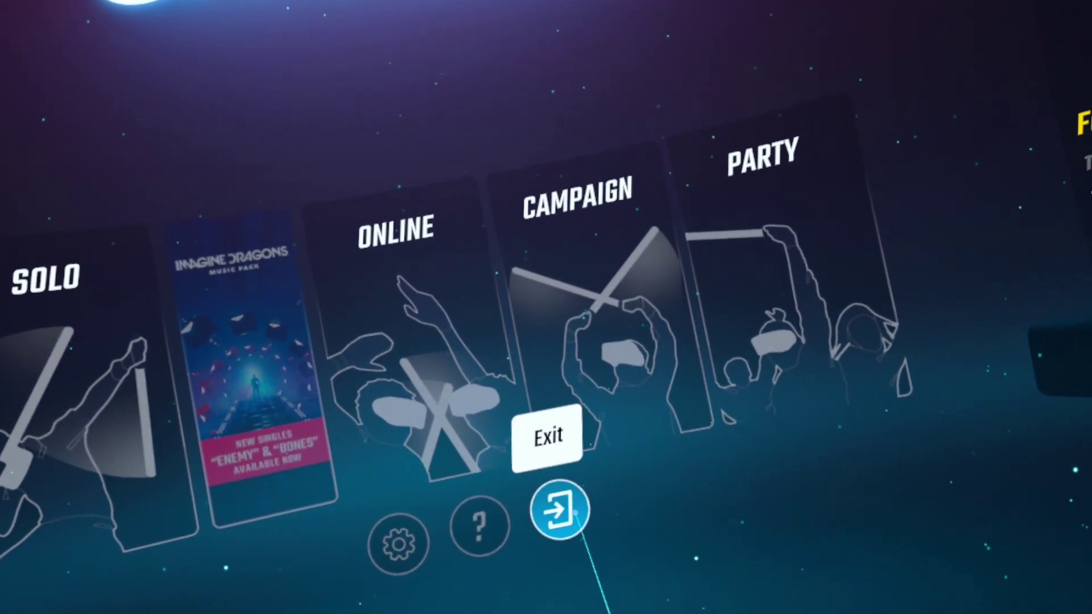
{"action": "left_click", "coordinate": [575, 513]}
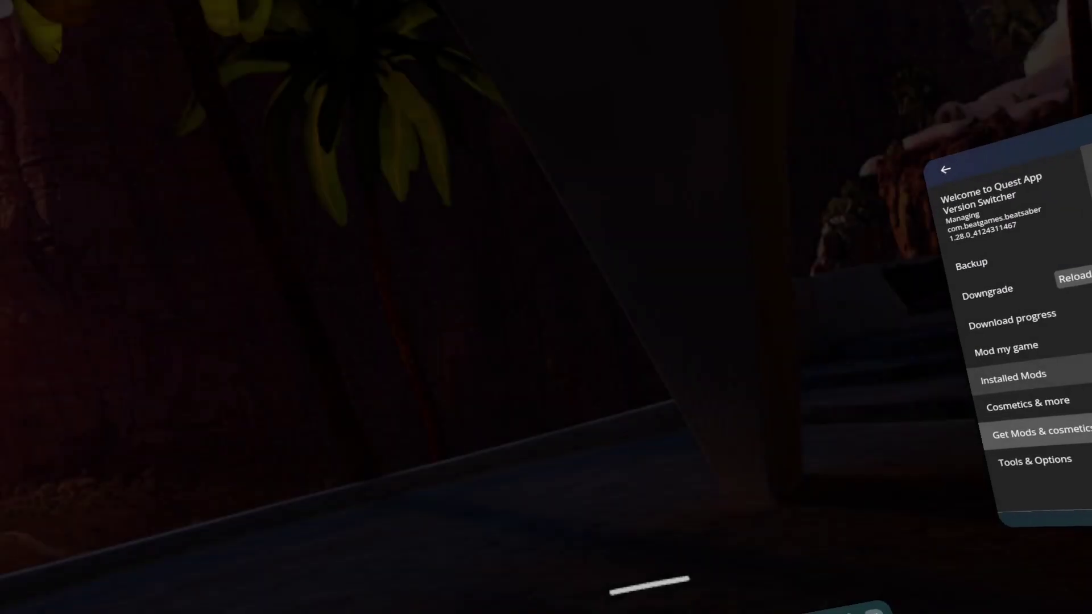